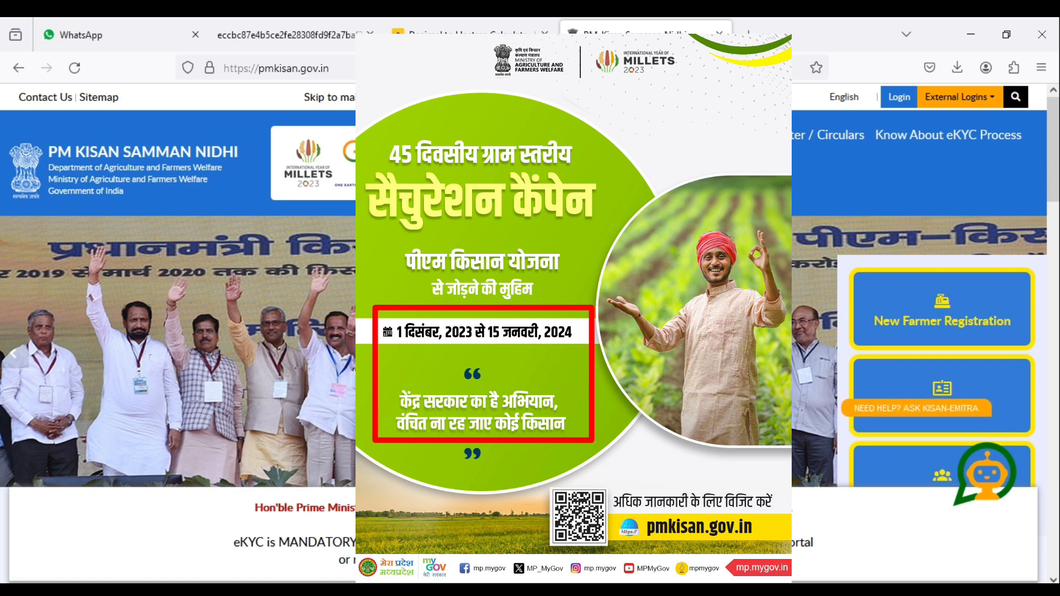
# Open the CSC login from the PM-Kisan site's external logins to reach the CSC dashboard.
pyautogui.click(787, 371)
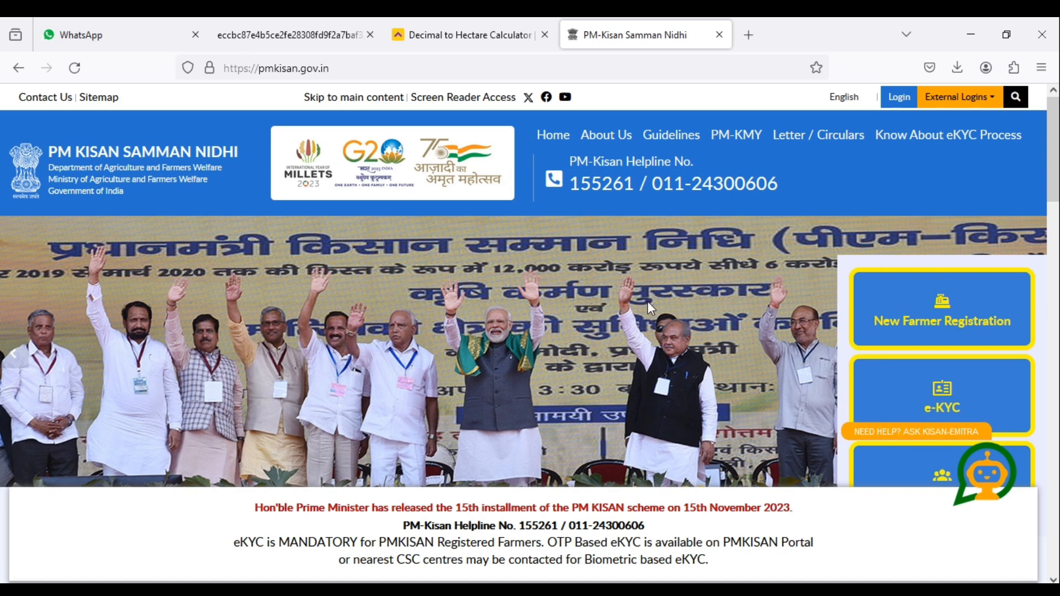
pyautogui.click(967, 104)
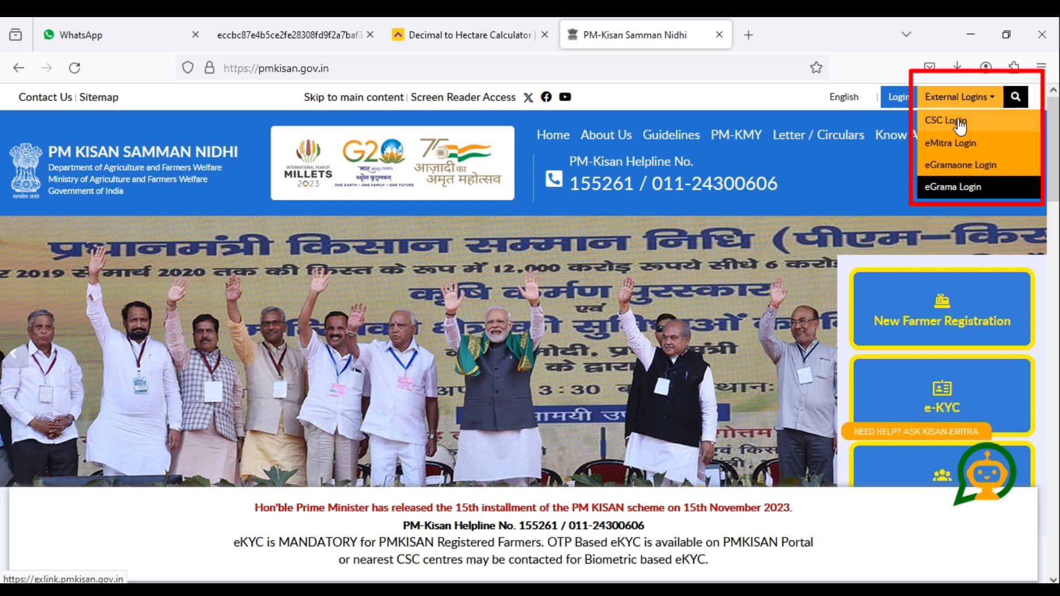
pyautogui.click(959, 124)
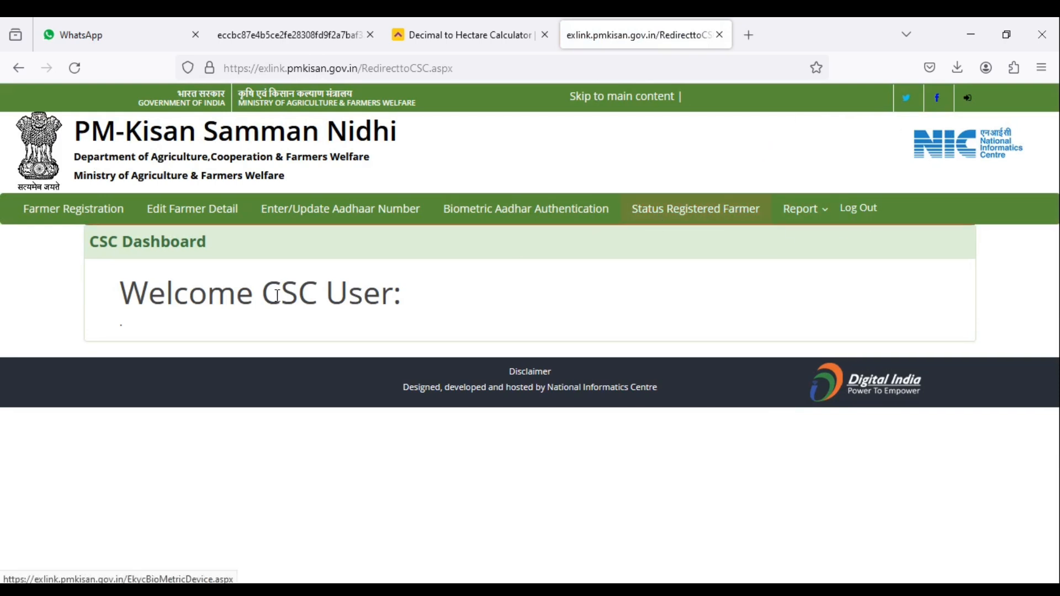
pyautogui.moveTo(129, 300); pyautogui.dragTo(411, 302)
pyautogui.click(411, 302)
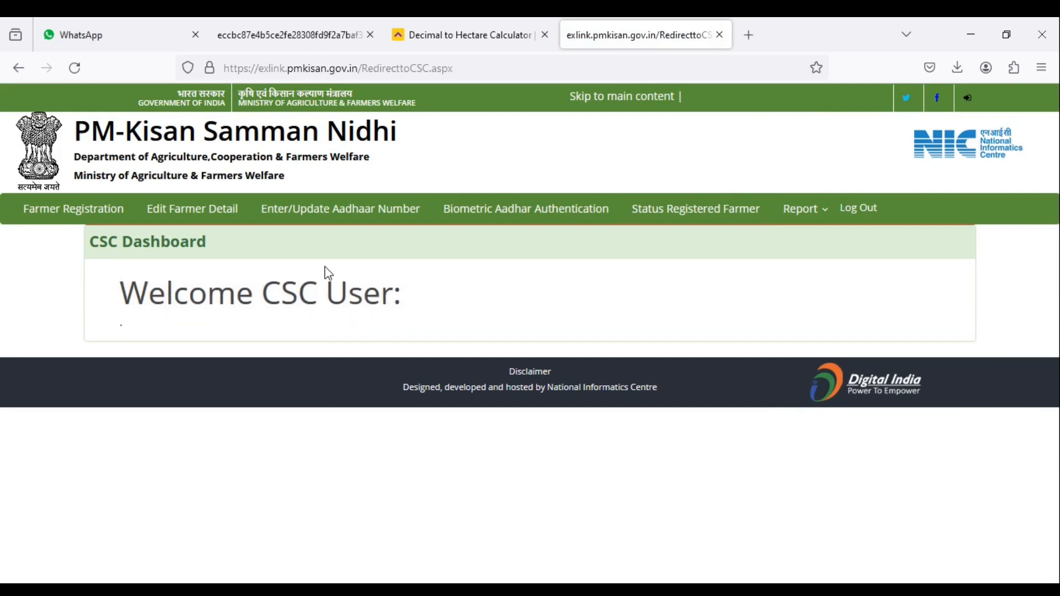
# Open farmer registration and search with the farmer's Aadhaar number for the state JHARKHAND.
pyautogui.click(69, 221)
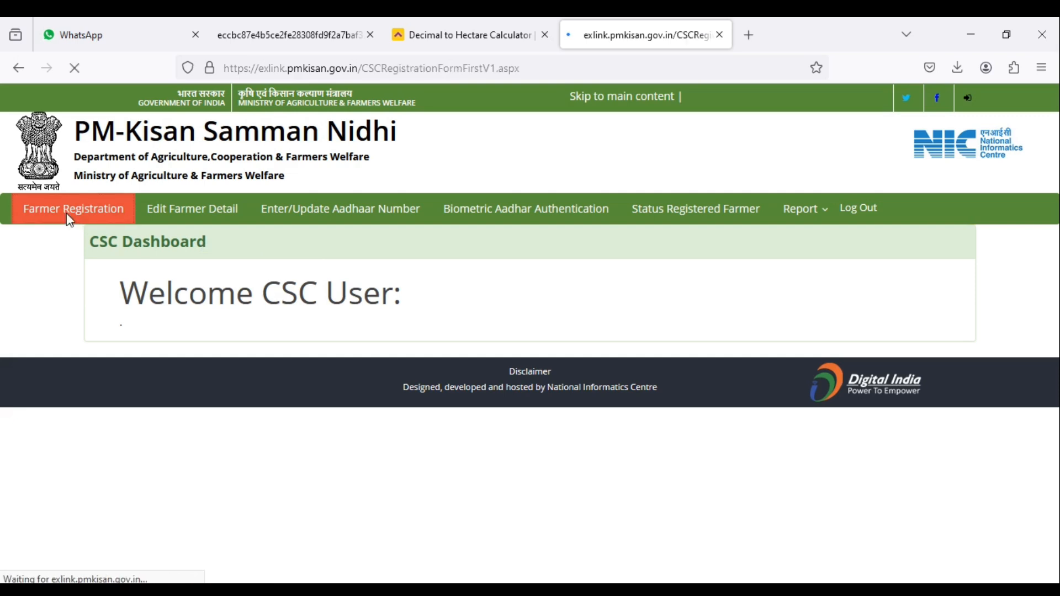
pyautogui.click(201, 346)
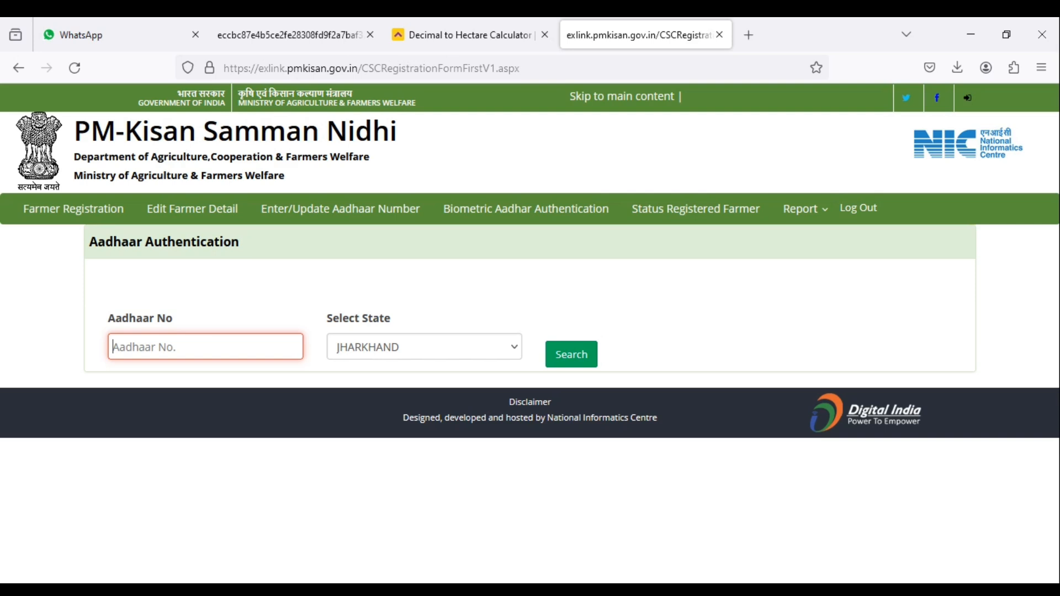
pyautogui.hotkey('ctrl', 'v')
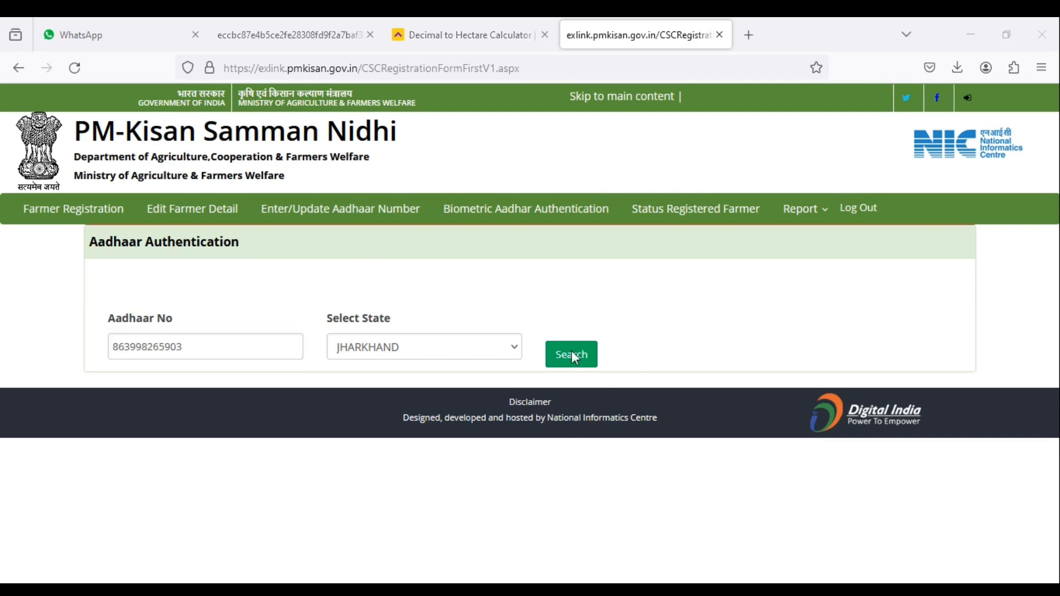
pyautogui.click(579, 365)
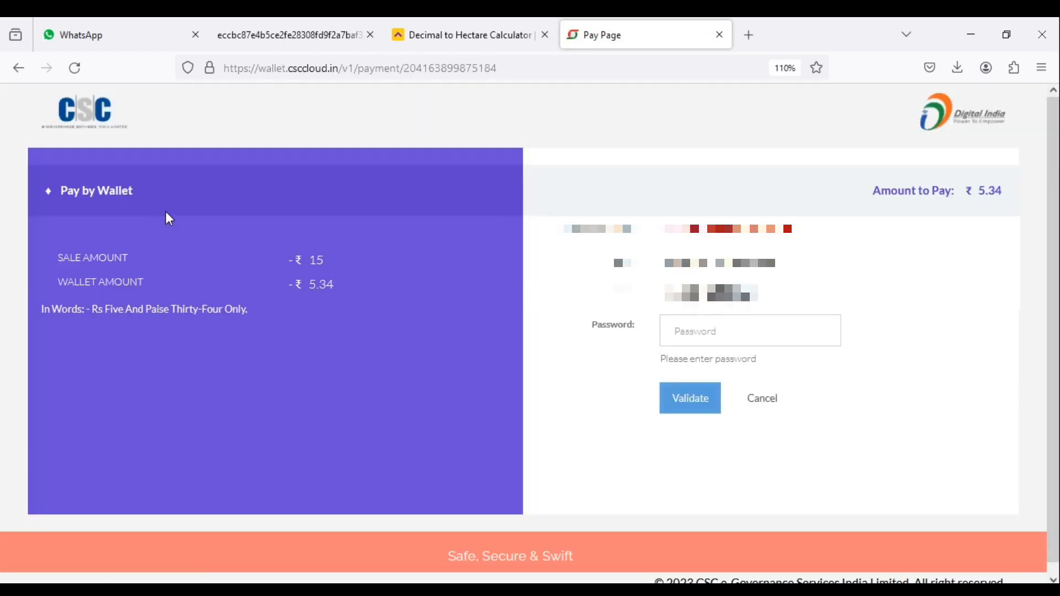
# Authorize the CSC wallet payment for the registration with the account password and the follow-up passcode.
pyautogui.moveTo(309, 260); pyautogui.dragTo(387, 290)
pyautogui.click(390, 293)
pyautogui.click(687, 318)
pyautogui.write('******')
pyautogui.press('Return')
pyautogui.click(697, 327)
pyautogui.write('******')
pyautogui.press('Return')
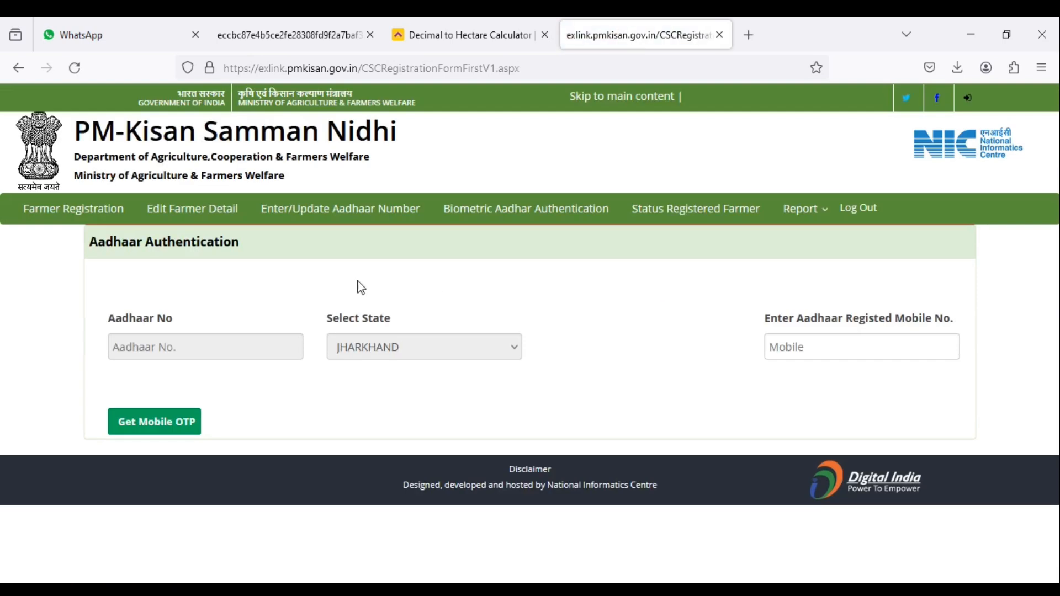
# Enter the farmer's Aadhaar-registered mobile number and request the mobile OTP.
pyautogui.click(842, 352)
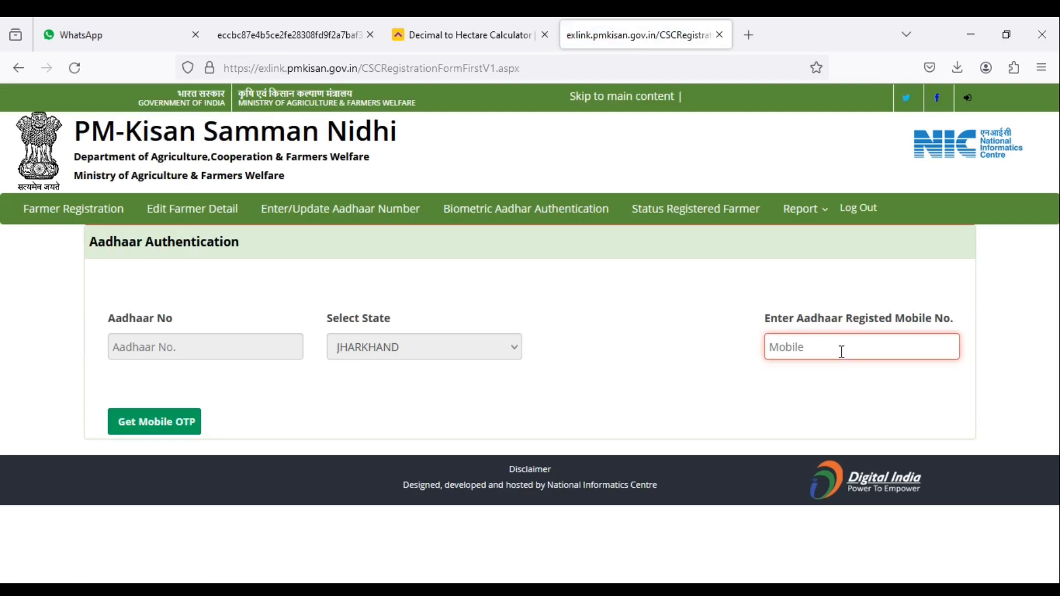
pyautogui.write('9')
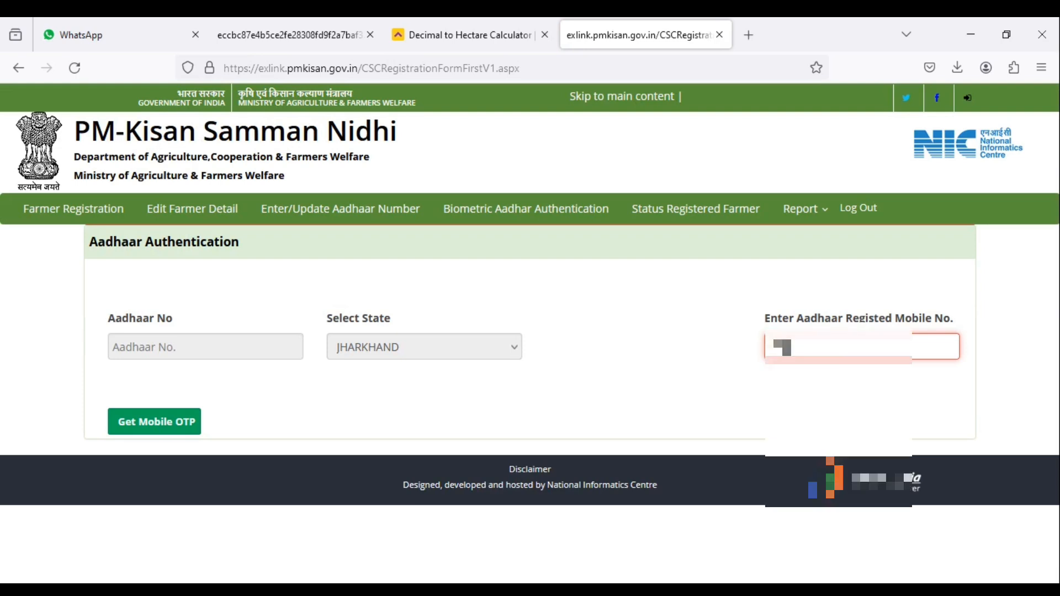
pyautogui.write('98')
pyautogui.click(173, 425)
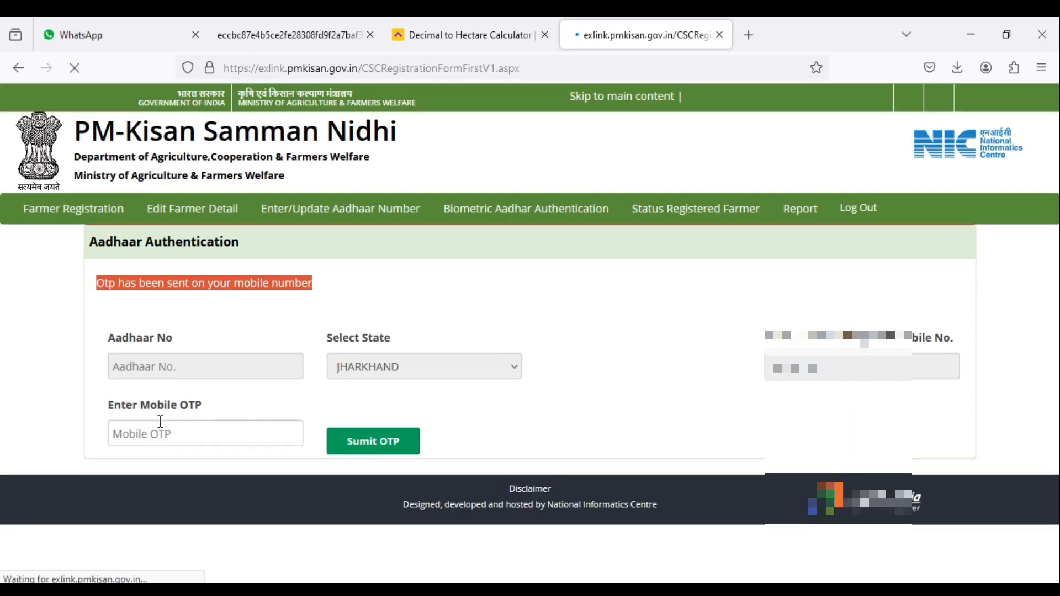
# Enter the verification code in the Mobile OTP field and submit it.
pyautogui.click(219, 427)
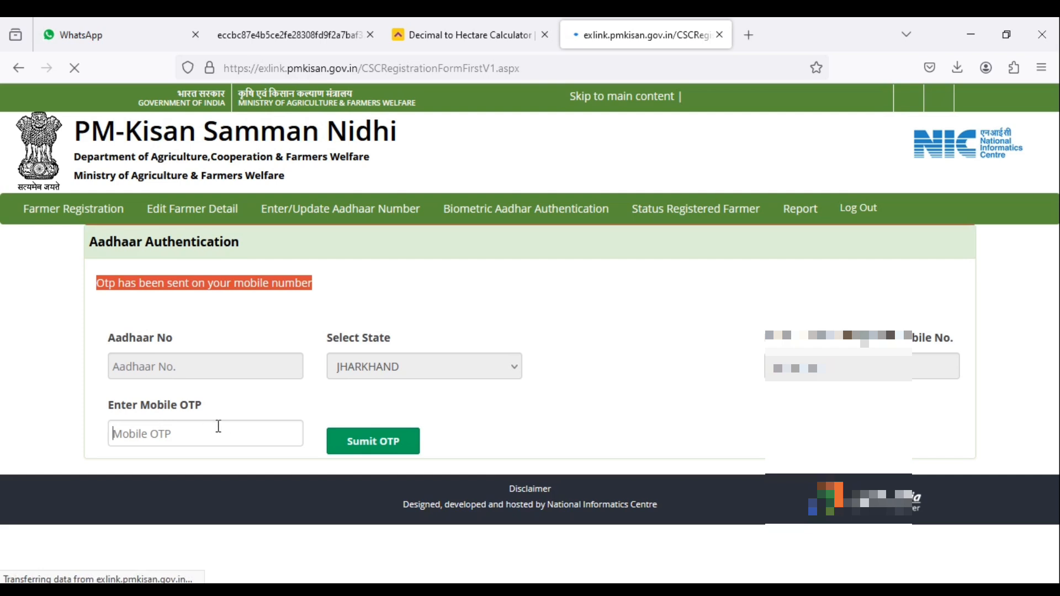
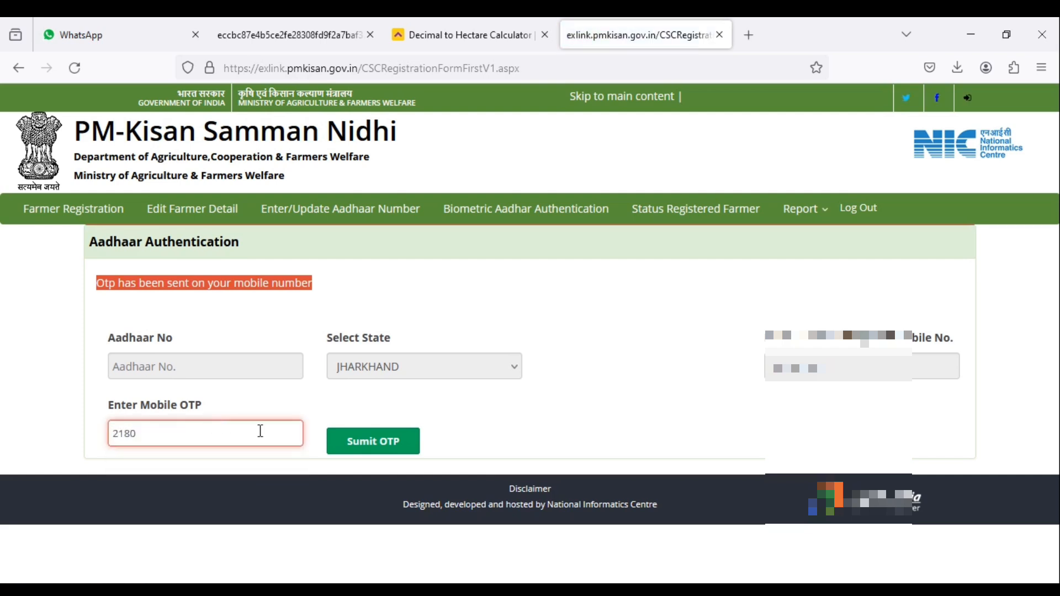
pyautogui.click(358, 447)
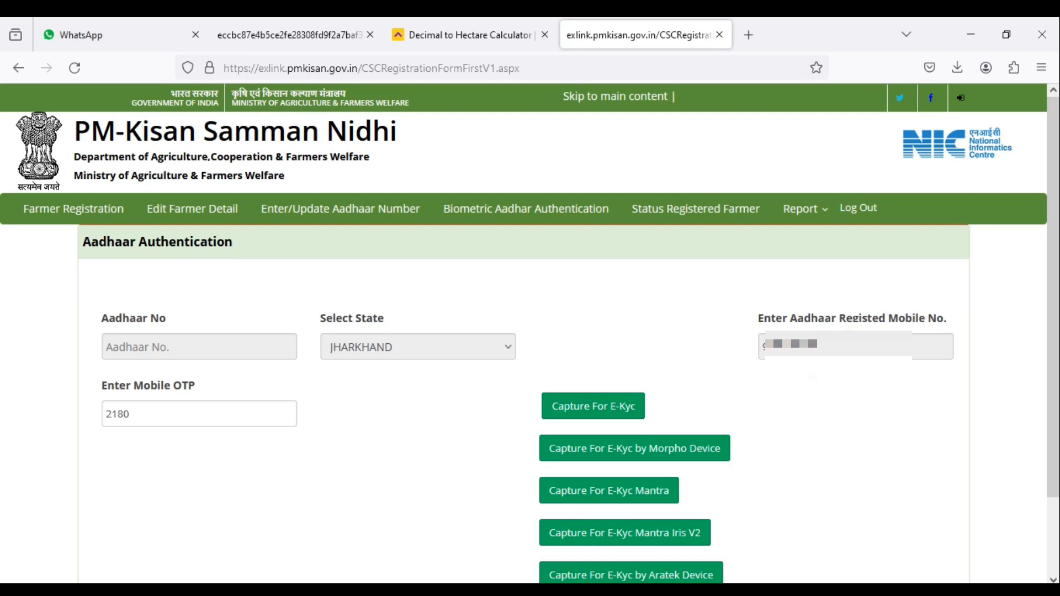
# Capture the farmer's e-KYC biometrics with the Aratek device and submit the Aadhaar authentication.
pyautogui.moveTo(1054, 363); pyautogui.dragTo(1054, 380)
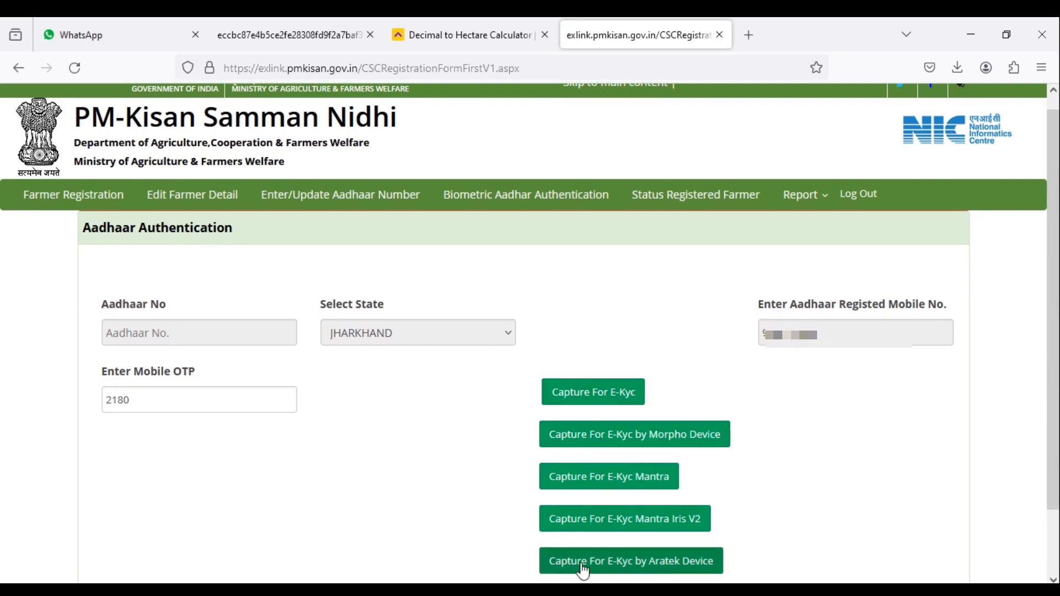
pyautogui.click(629, 563)
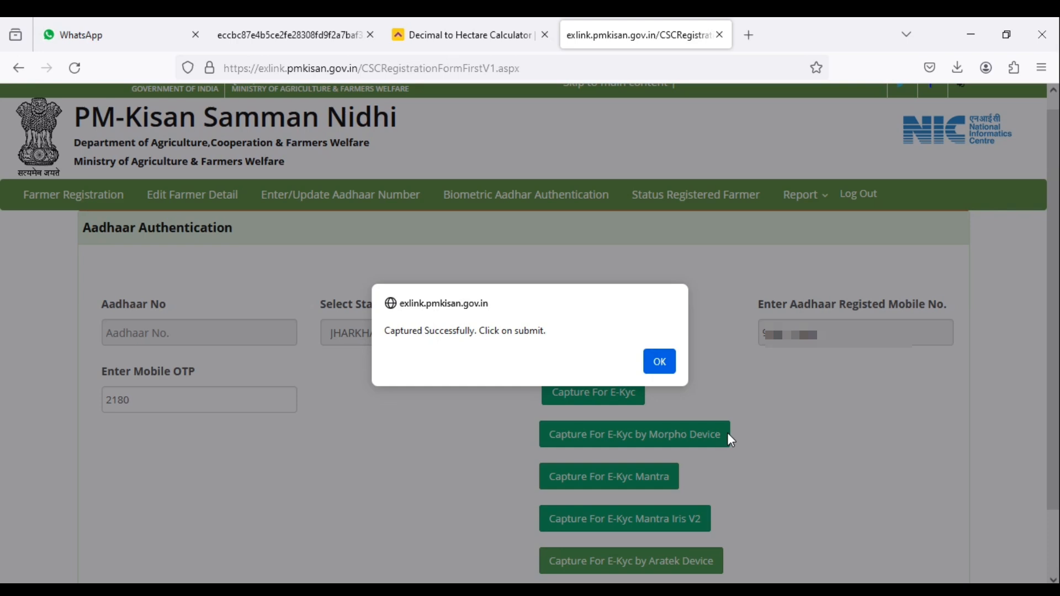
pyautogui.click(658, 364)
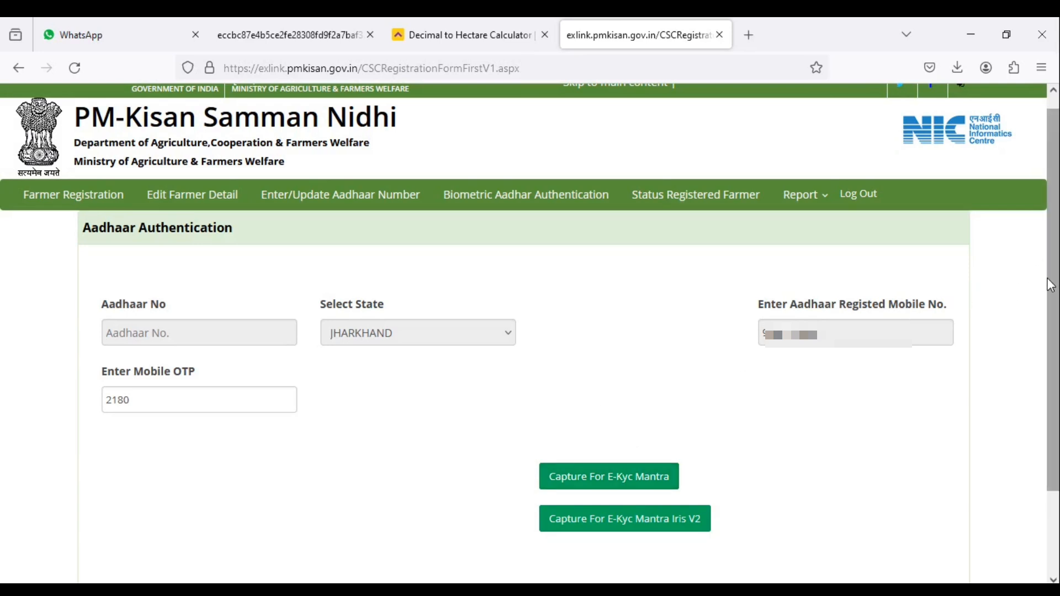
pyautogui.moveTo(1051, 270); pyautogui.dragTo(1055, 319)
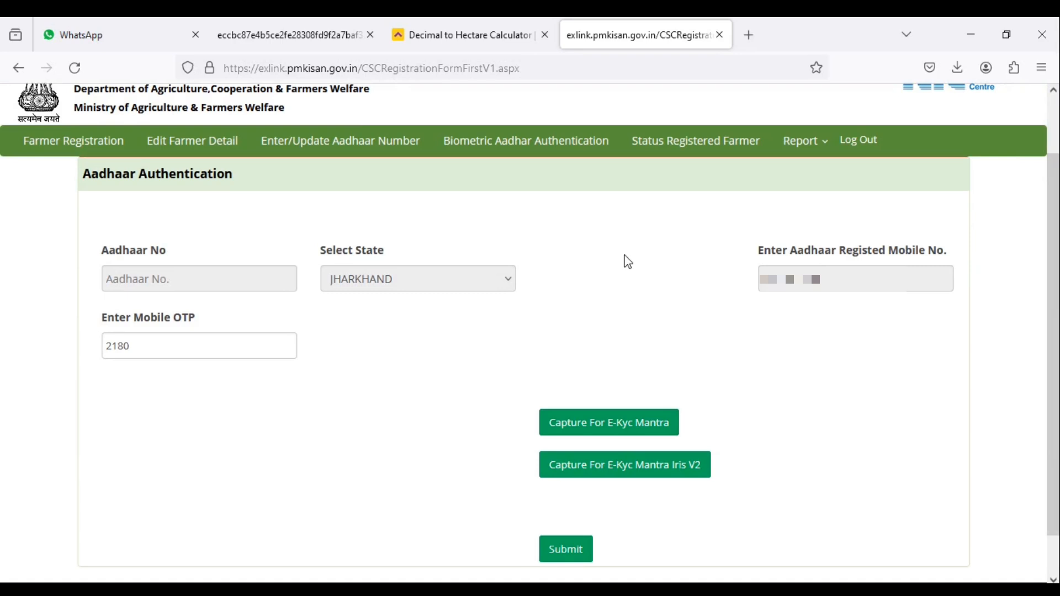
pyautogui.click(565, 560)
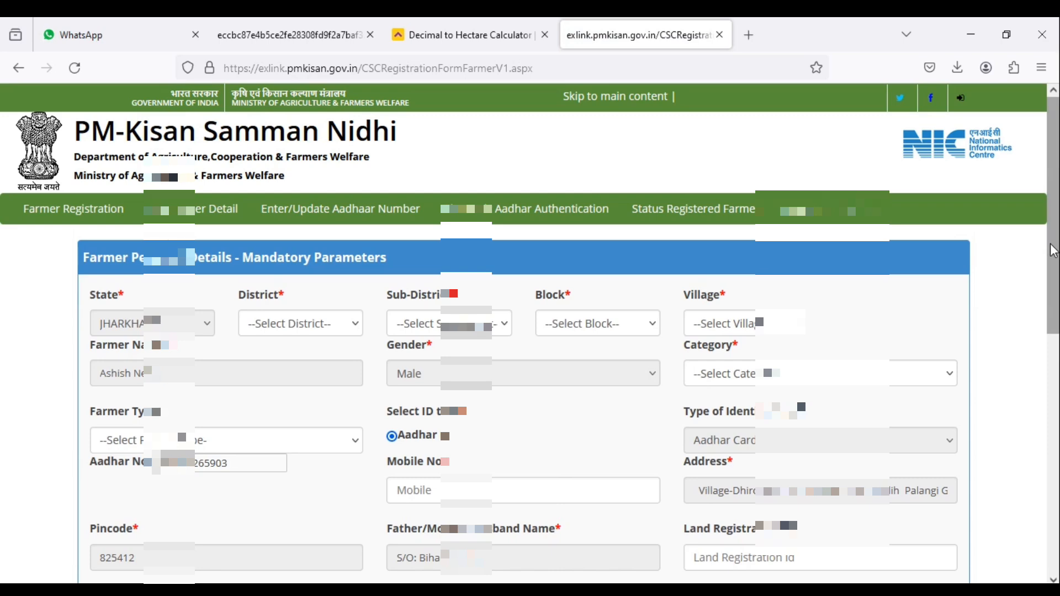
# Set the farmer's district to GIRIDIH, with Jamua as both sub-district and block.
pyautogui.moveTo(1051, 250); pyautogui.dragTo(1044, 310)
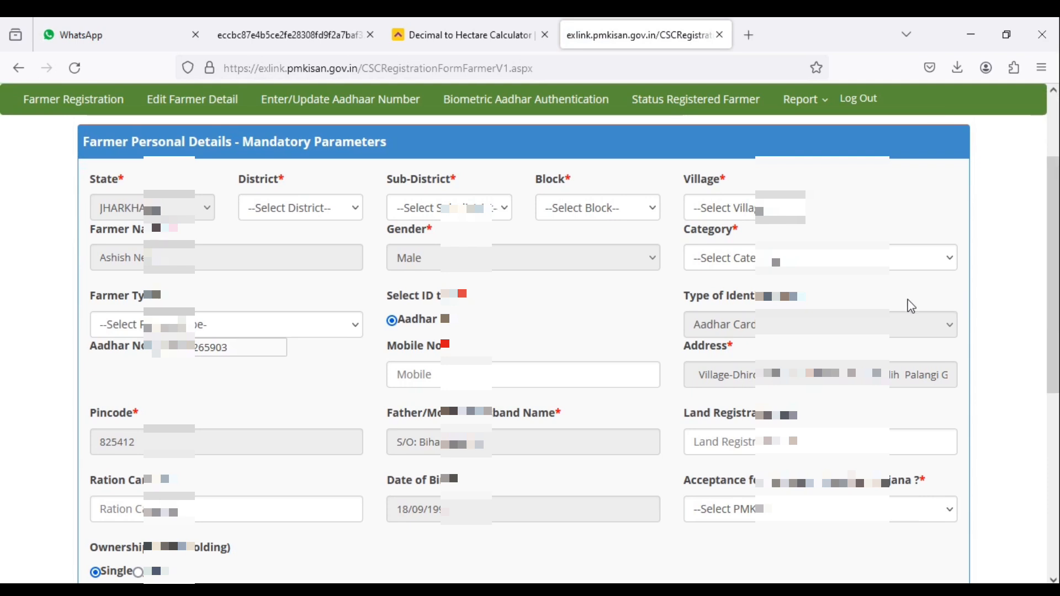
pyautogui.click(307, 214)
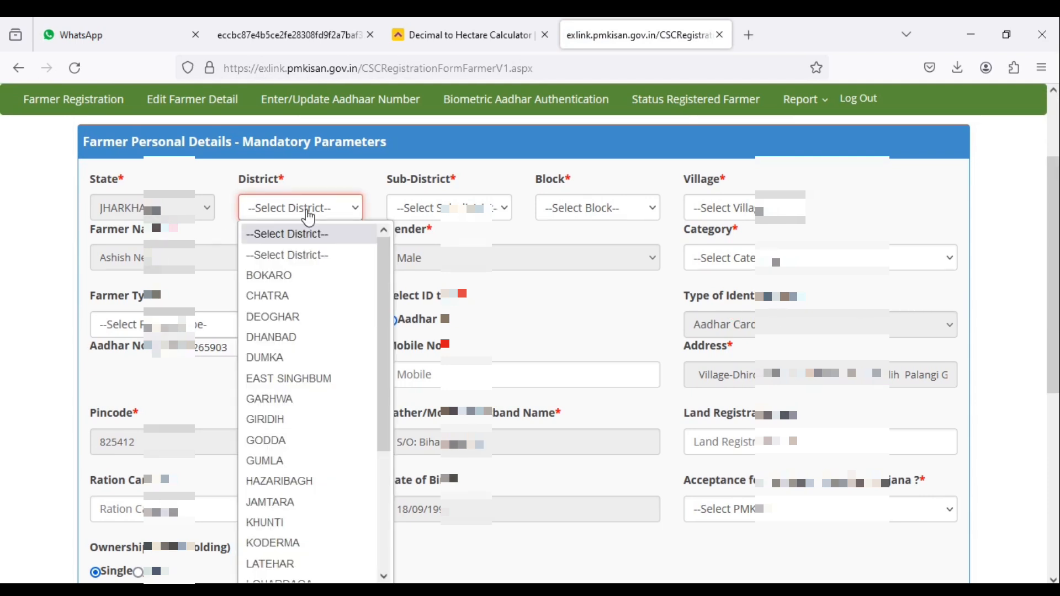
pyautogui.click(307, 420)
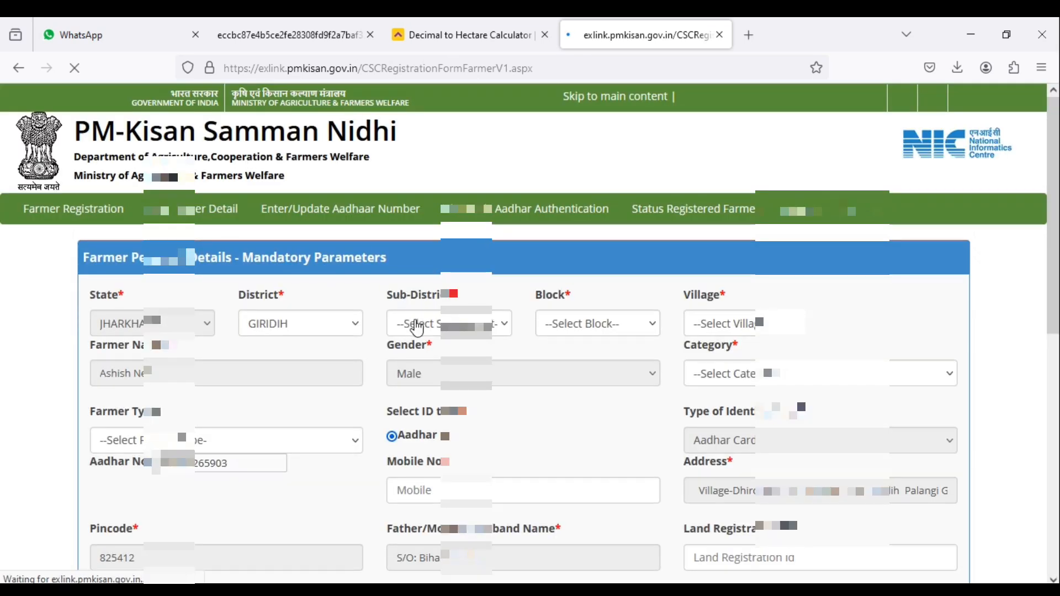
pyautogui.click(417, 326)
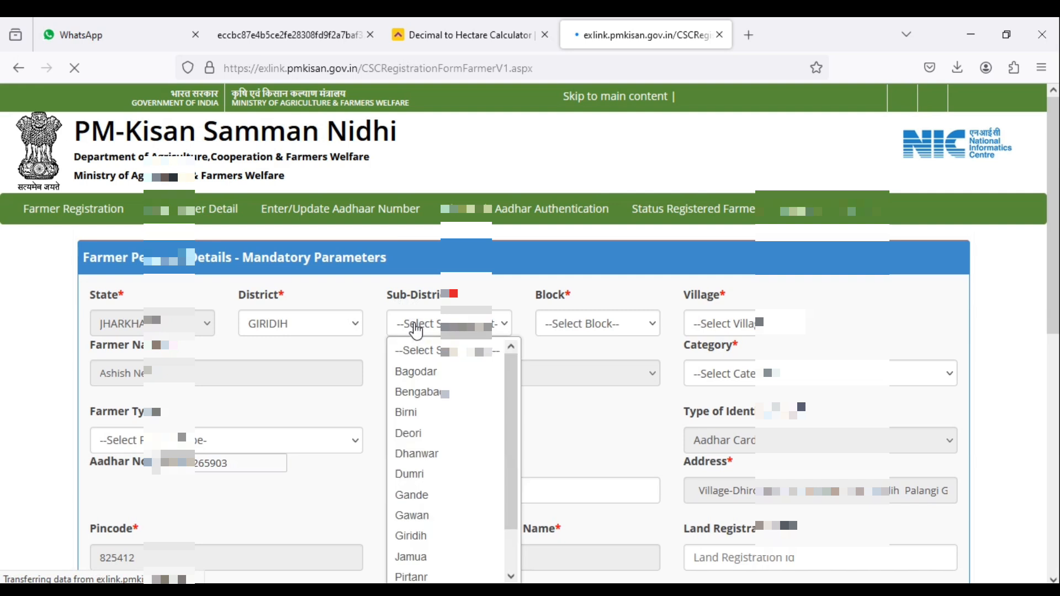
pyautogui.click(409, 556)
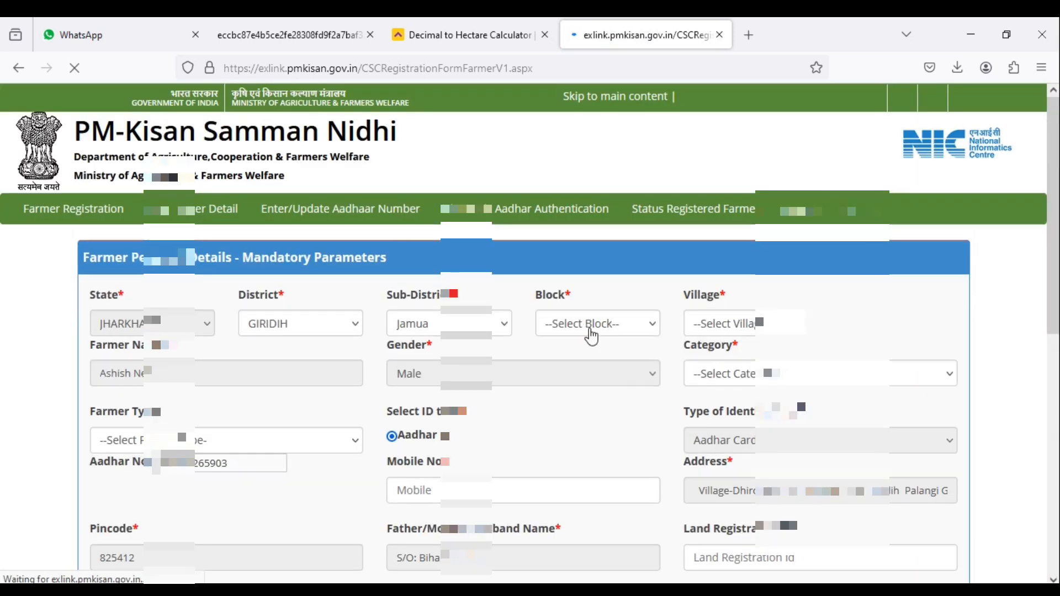
pyautogui.click(590, 332)
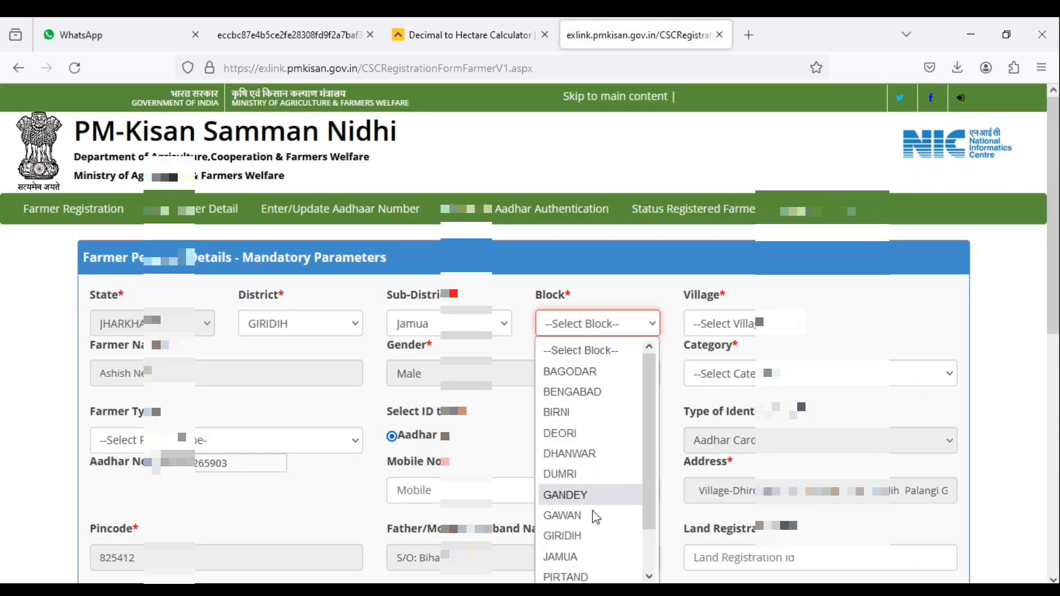
pyautogui.click(560, 557)
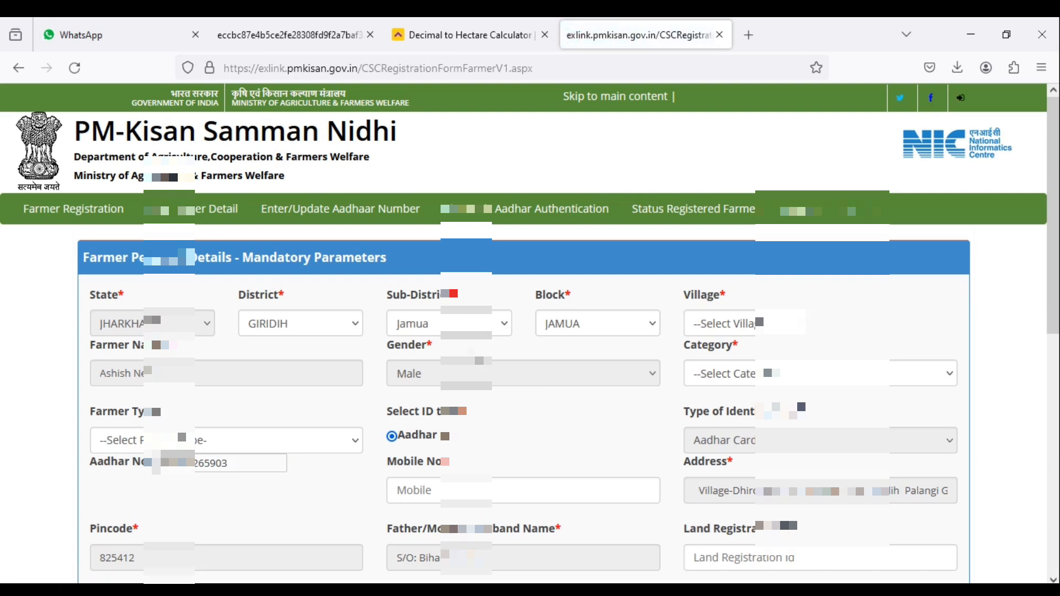
pyautogui.click(480, 327)
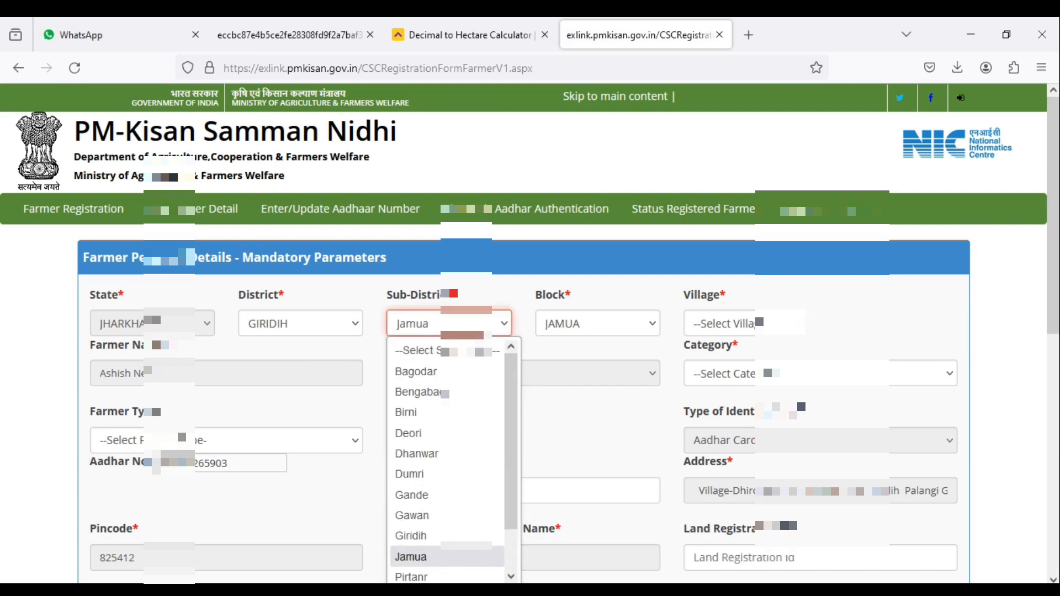
pyautogui.click(486, 334)
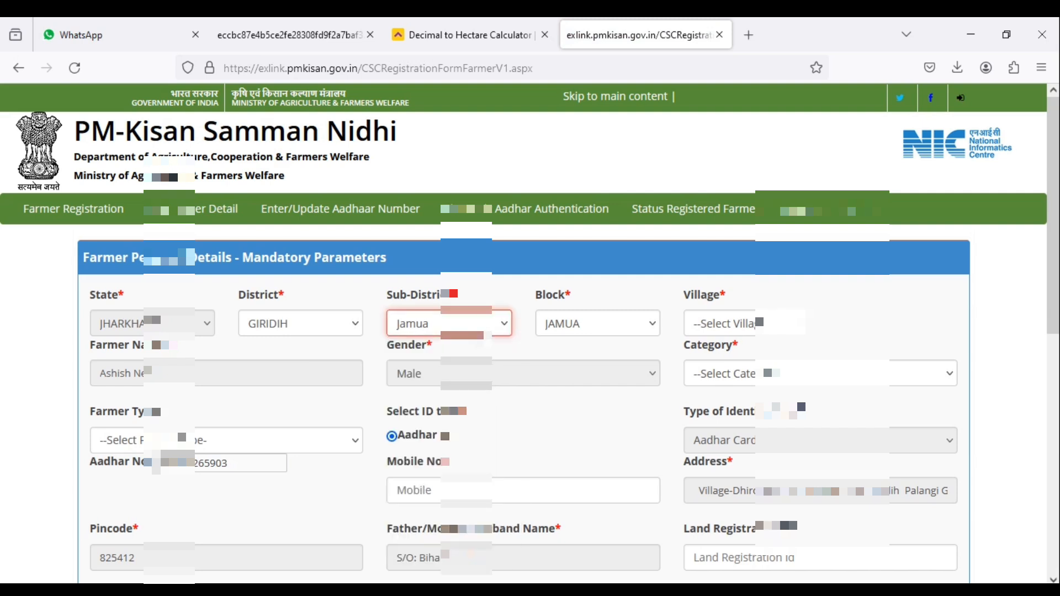
# Select the farmer's home village and set the category to General/Other.
pyautogui.click(733, 330)
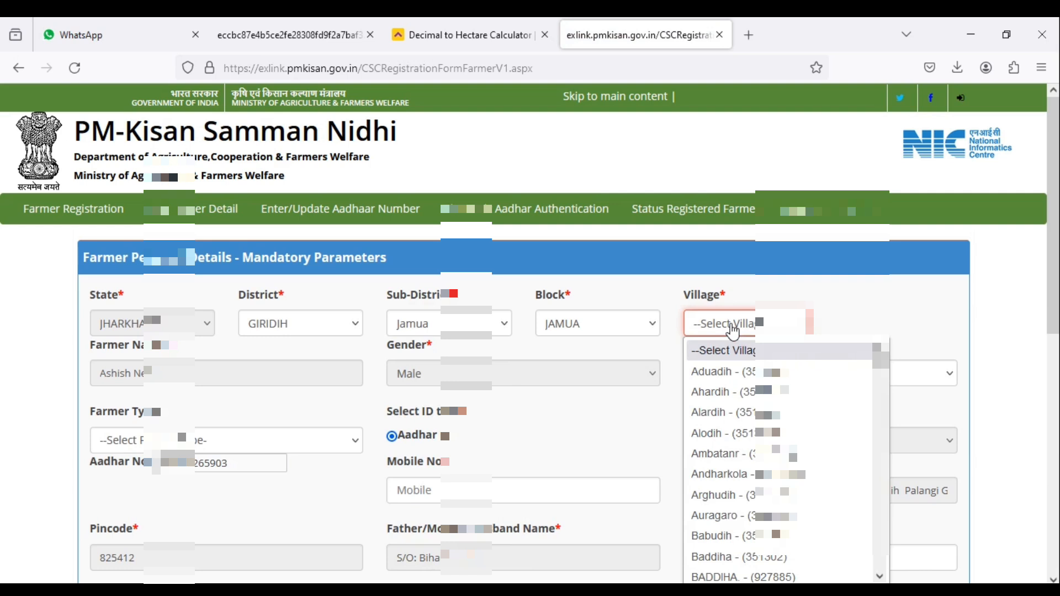
pyautogui.write('dhiro')
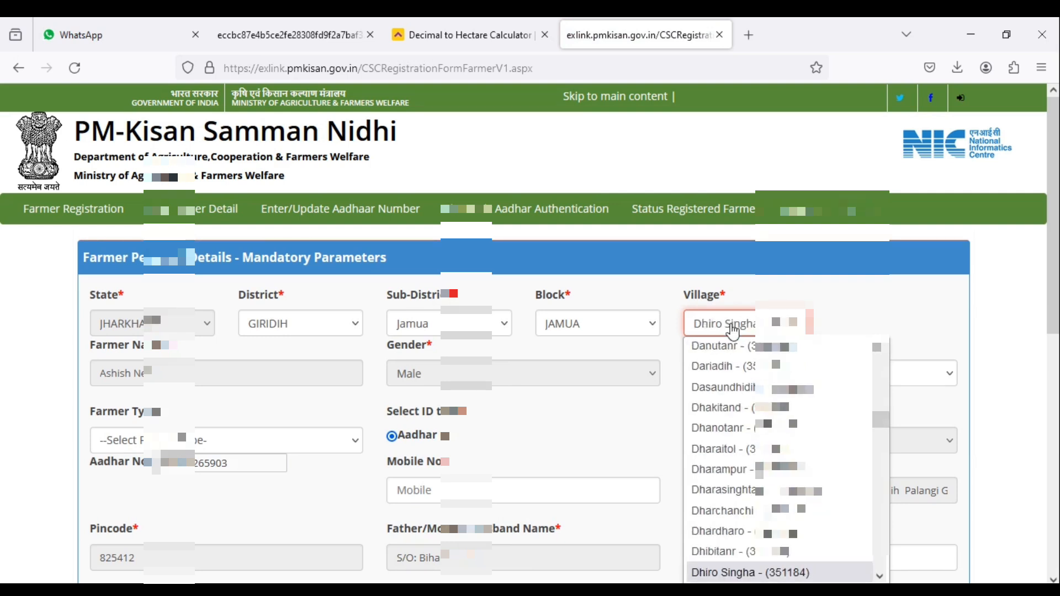
pyautogui.click(735, 330)
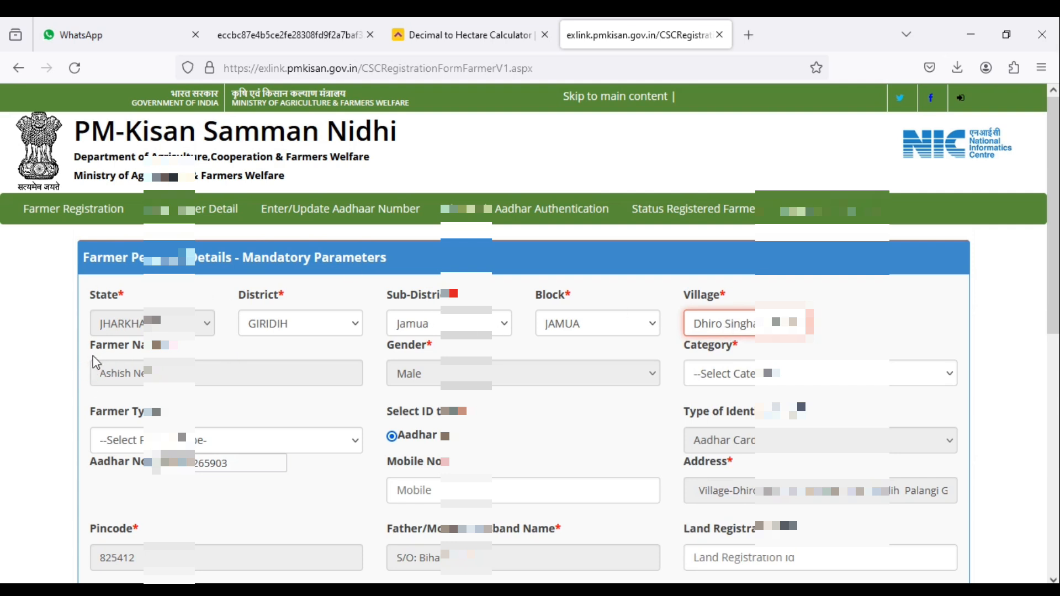
pyautogui.moveTo(90, 345); pyautogui.dragTo(392, 354)
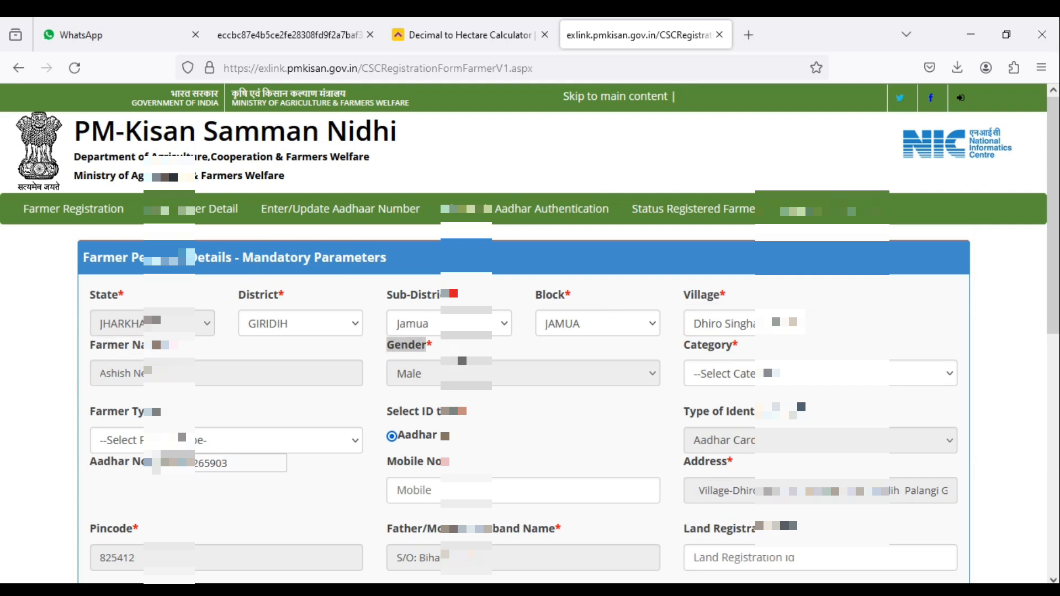
pyautogui.click(750, 384)
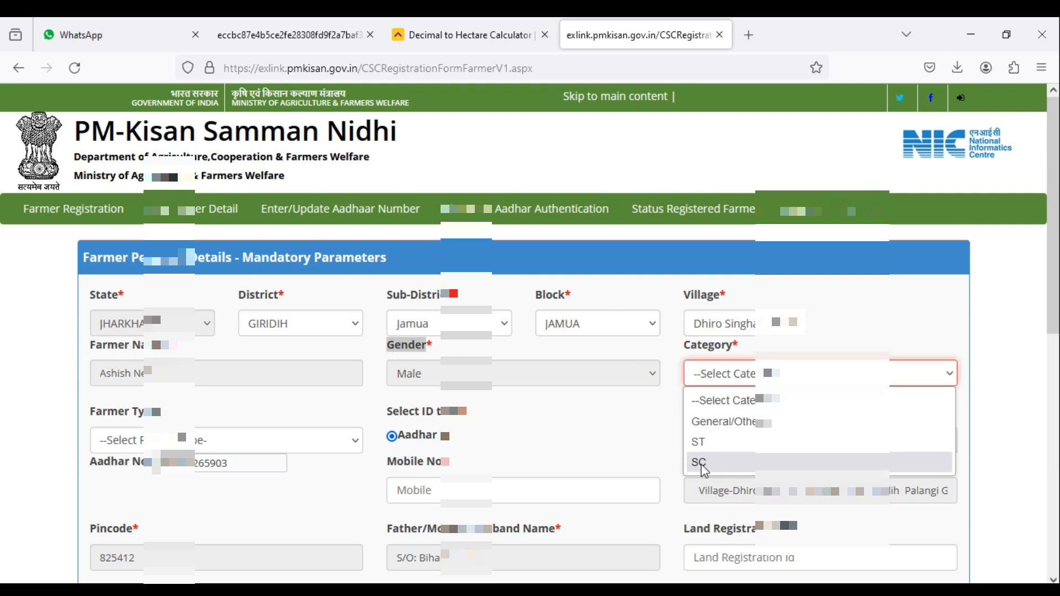
pyautogui.click(724, 421)
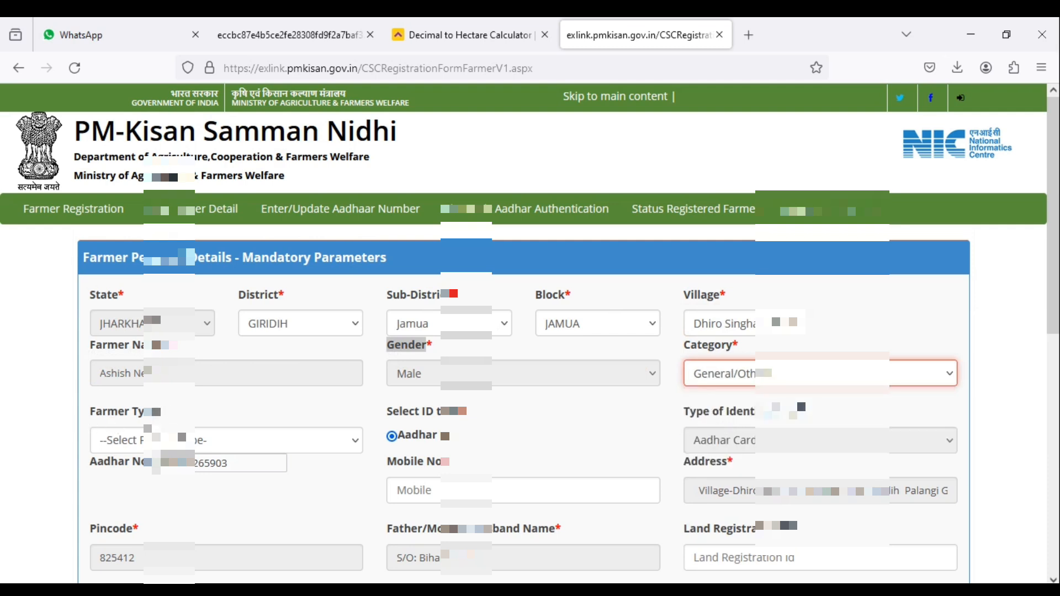
# Set the farmer type to Small (1-2Ha) and enter the farmer's mobile number.
pyautogui.click(143, 440)
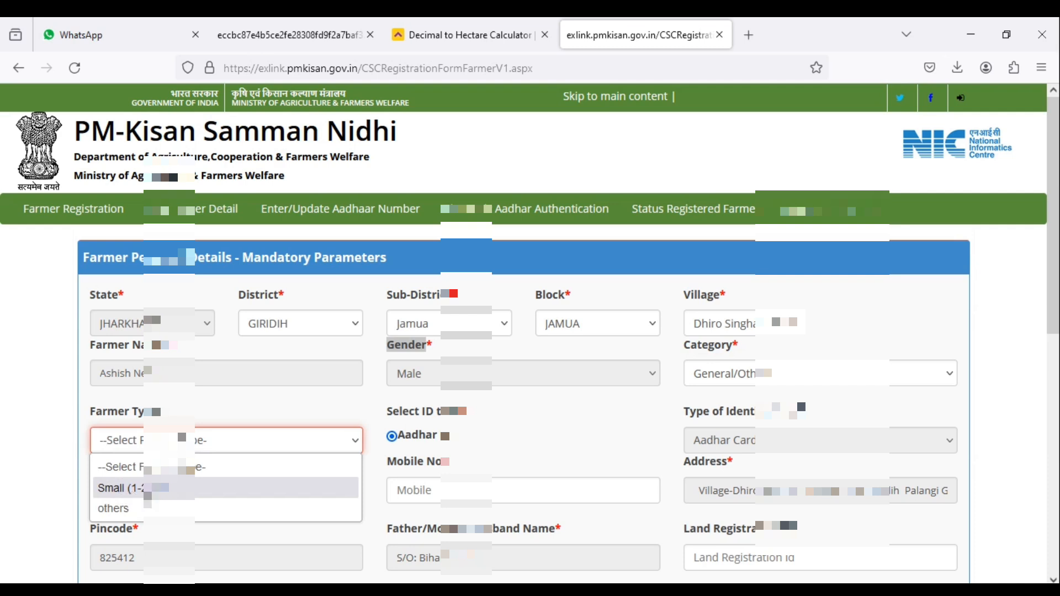
pyautogui.click(135, 489)
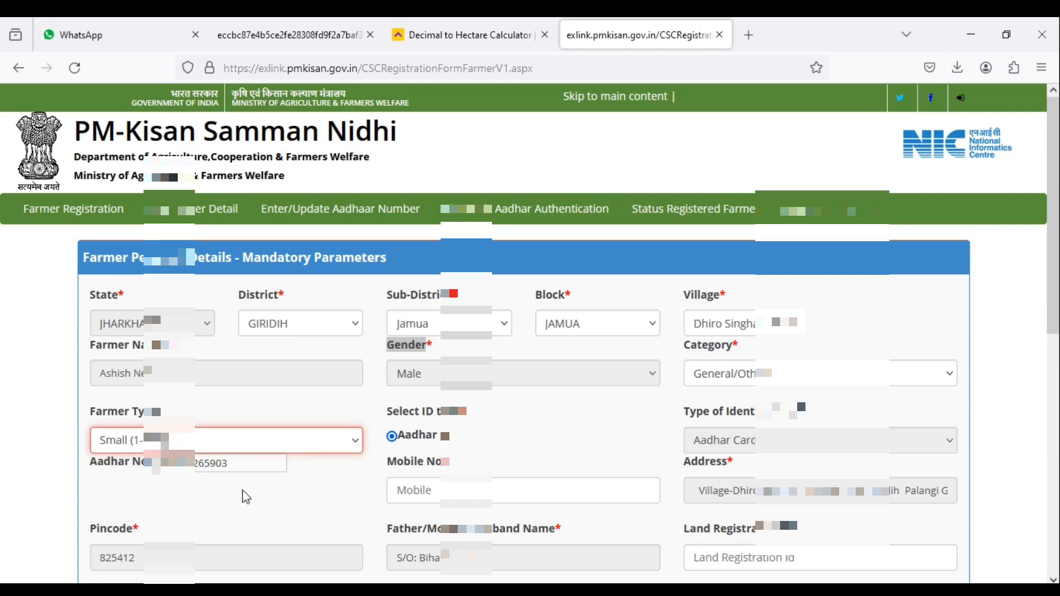
pyautogui.click(424, 489)
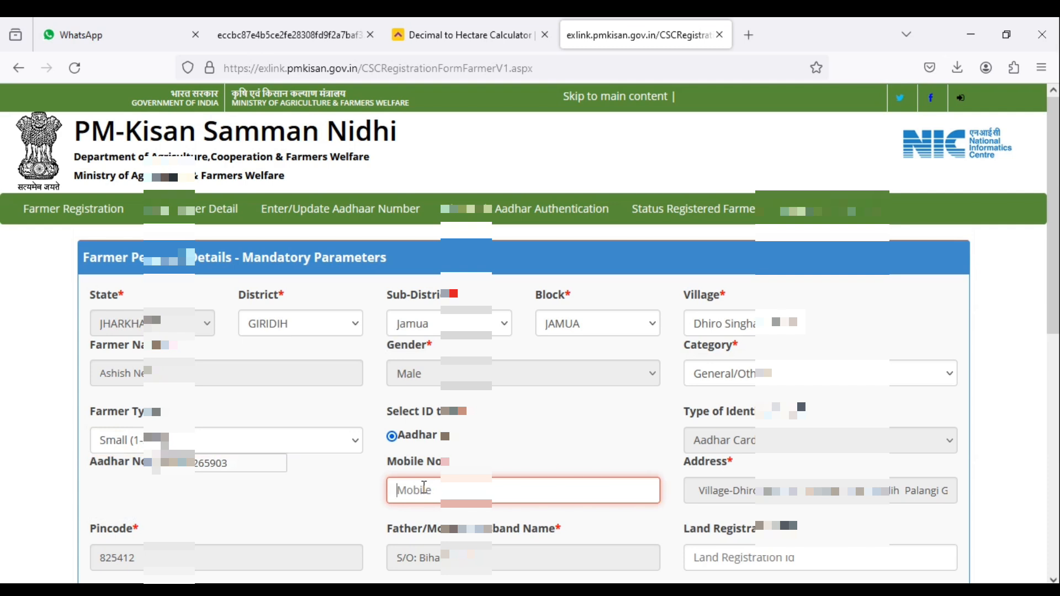
pyautogui.write('92629472')
# Copy the receipt number from the land payment receipt PDF into the form's Land Registration ID.
pyautogui.click(721, 562)
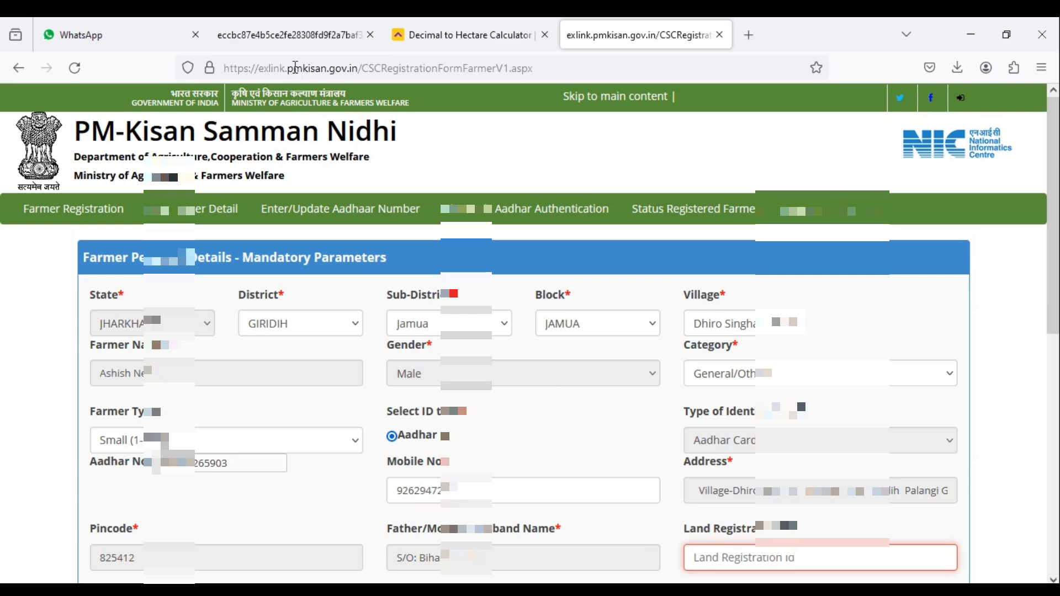
pyautogui.click(286, 42)
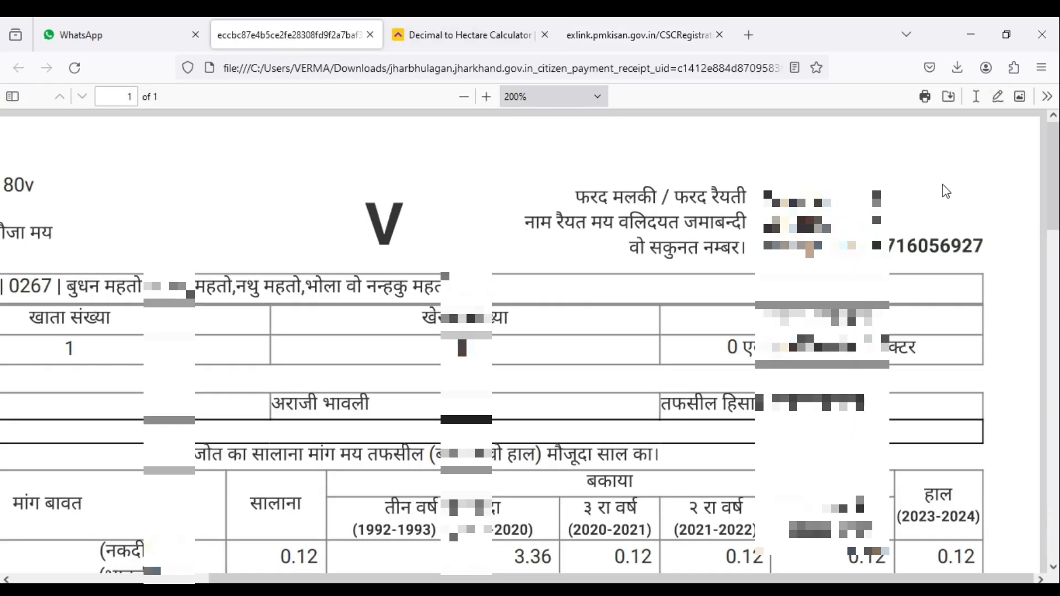
pyautogui.moveTo(904, 244); pyautogui.dragTo(985, 245)
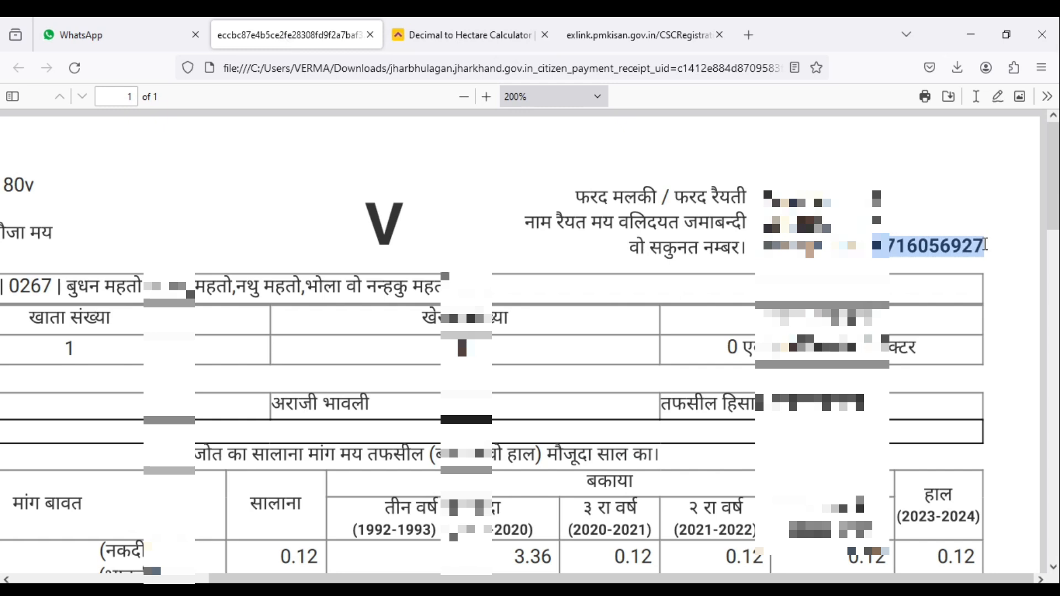
pyautogui.click(616, 30)
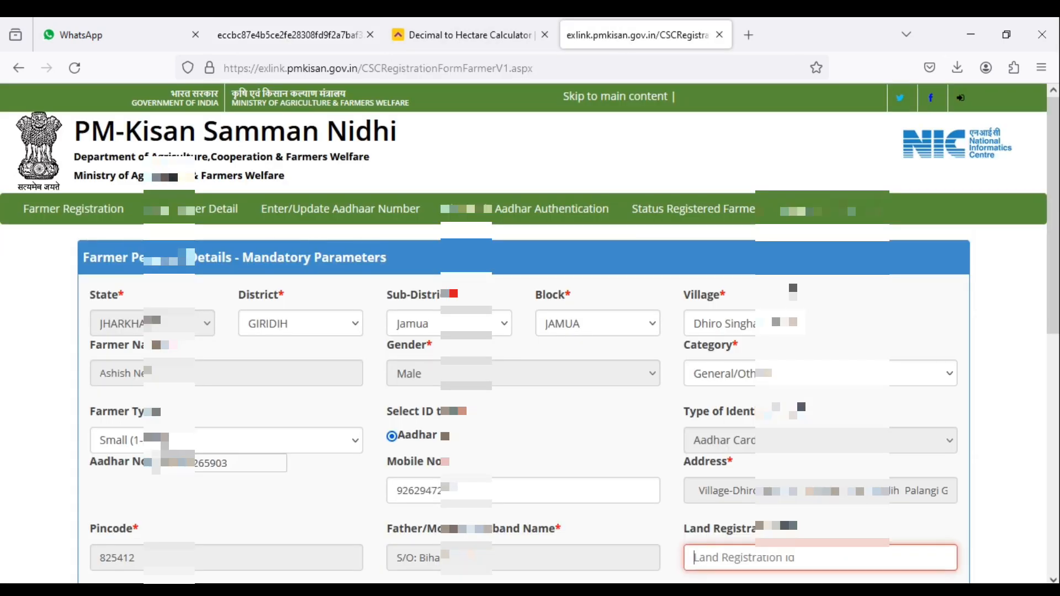
pyautogui.hotkey('ctrl', 'v')
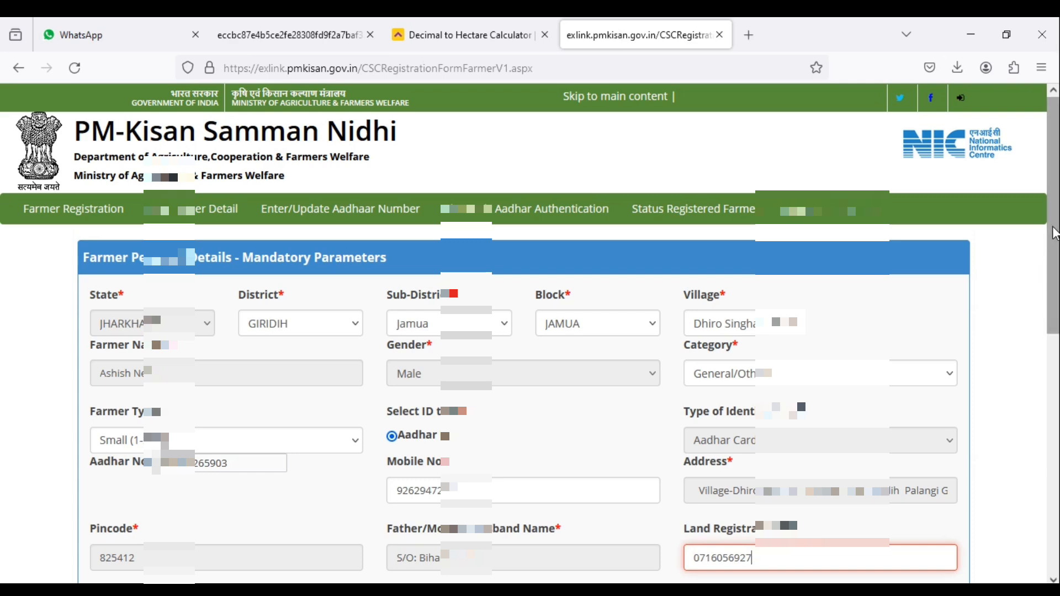
# Set Acceptance for PM Kisan Mandhan Yojana to Yes, leaving the ration card number blank.
pyautogui.moveTo(1055, 233); pyautogui.dragTo(1051, 473)
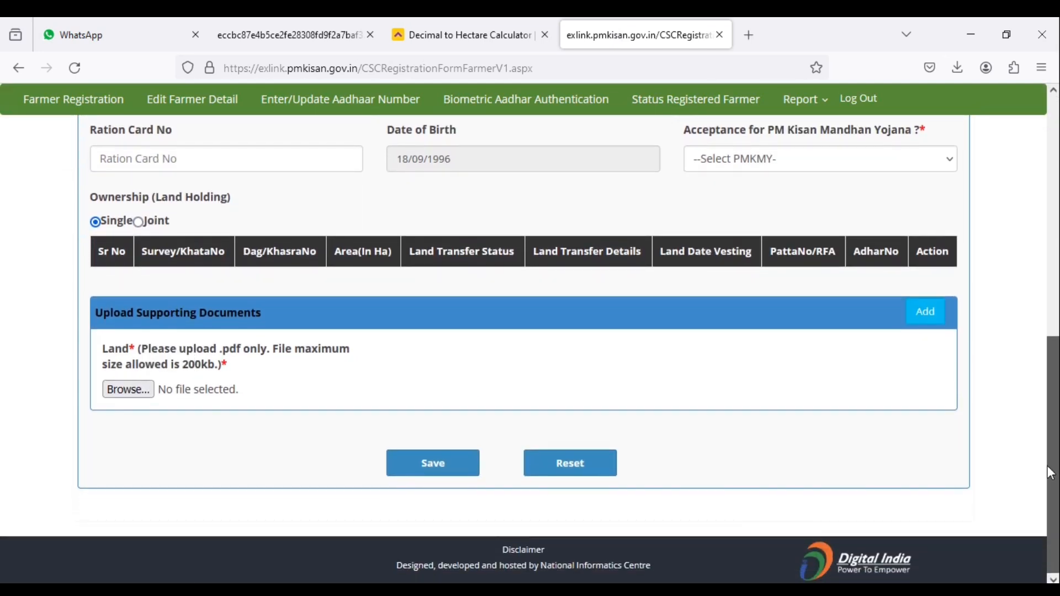
pyautogui.click(150, 160)
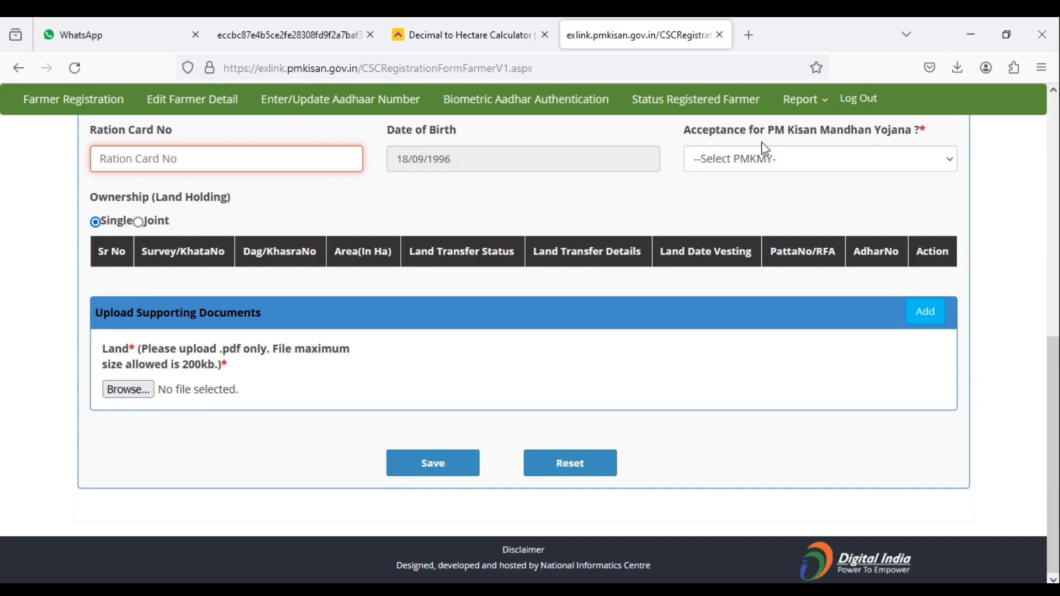
pyautogui.click(773, 160)
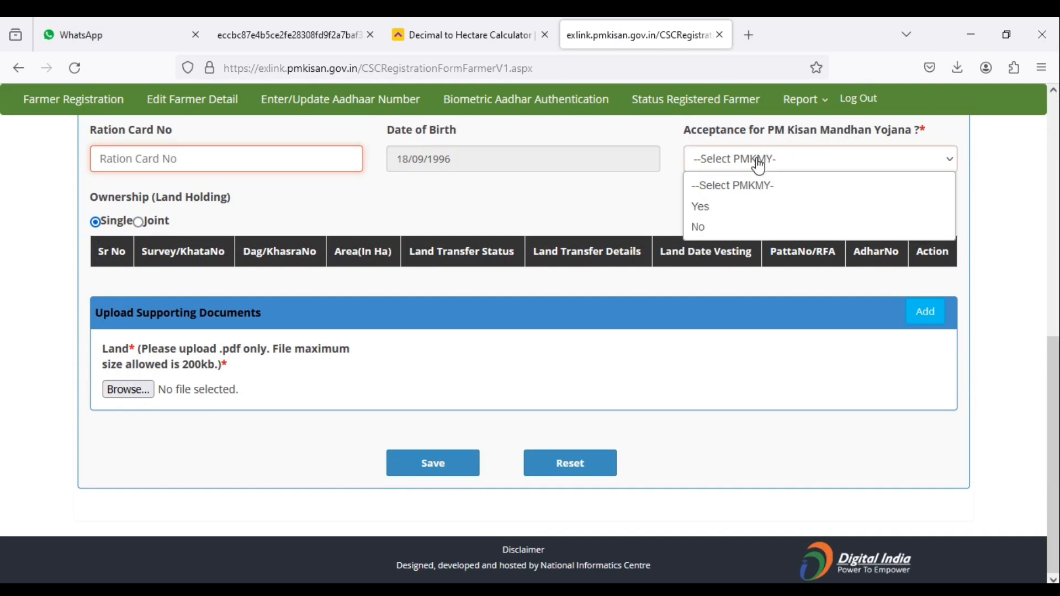
pyautogui.click(721, 213)
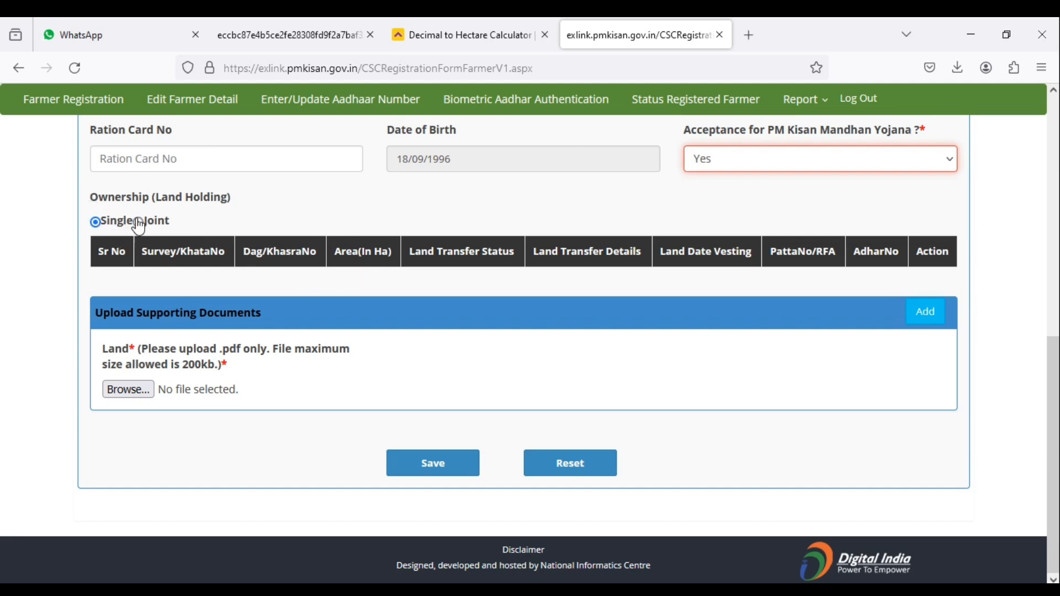
pyautogui.moveTo(91, 197); pyautogui.dragTo(235, 212)
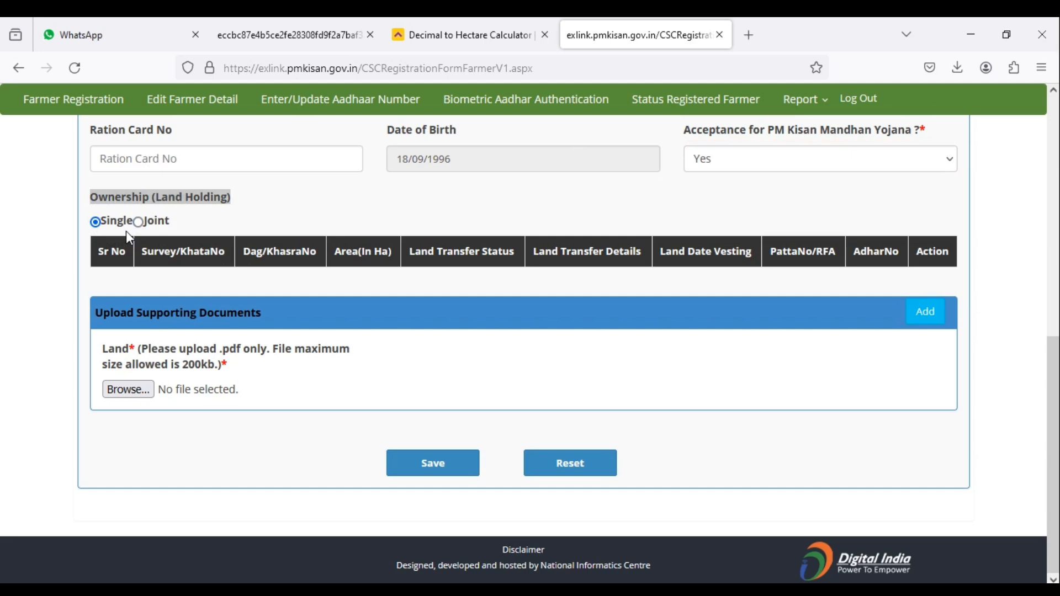
# Start a new land detail entry with Survey/Khata No. 1 and Dag/Khasra No. 39.
pyautogui.click(925, 316)
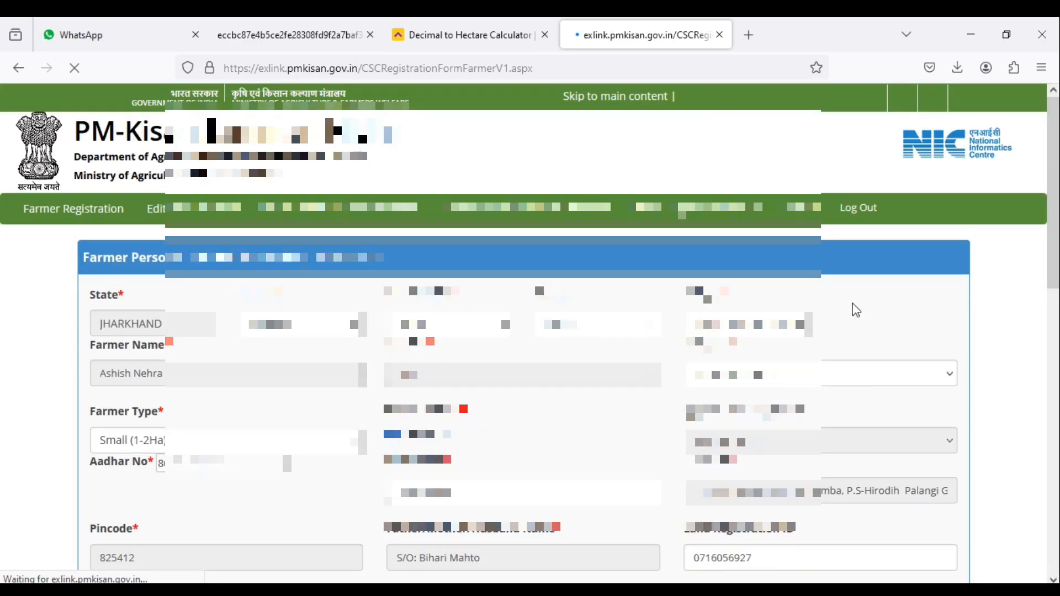
pyautogui.scroll(-5, 851, 310)
pyautogui.scroll(-3, 822, 313)
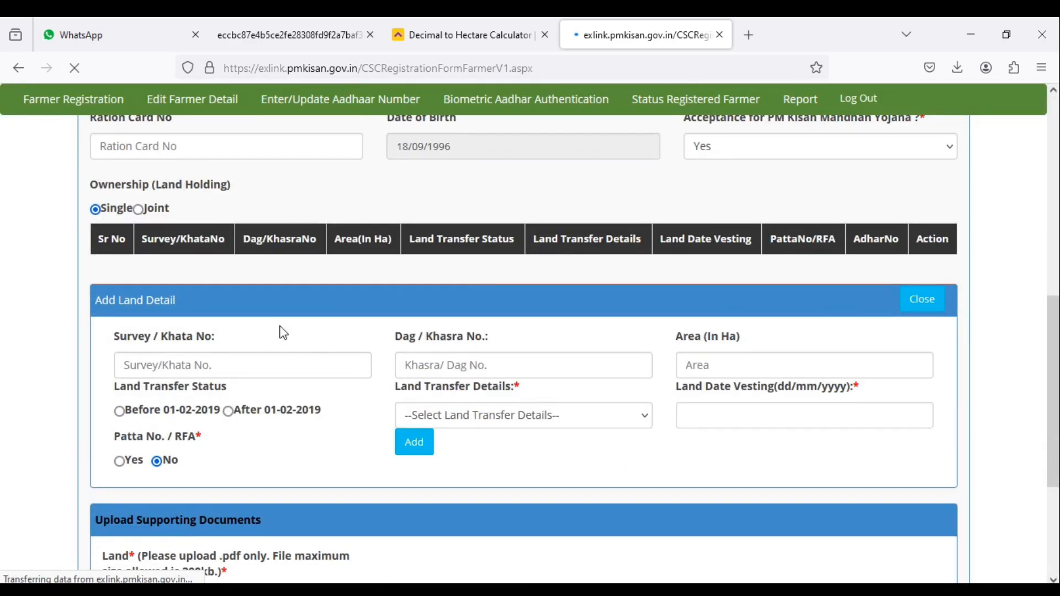
pyautogui.click(193, 361)
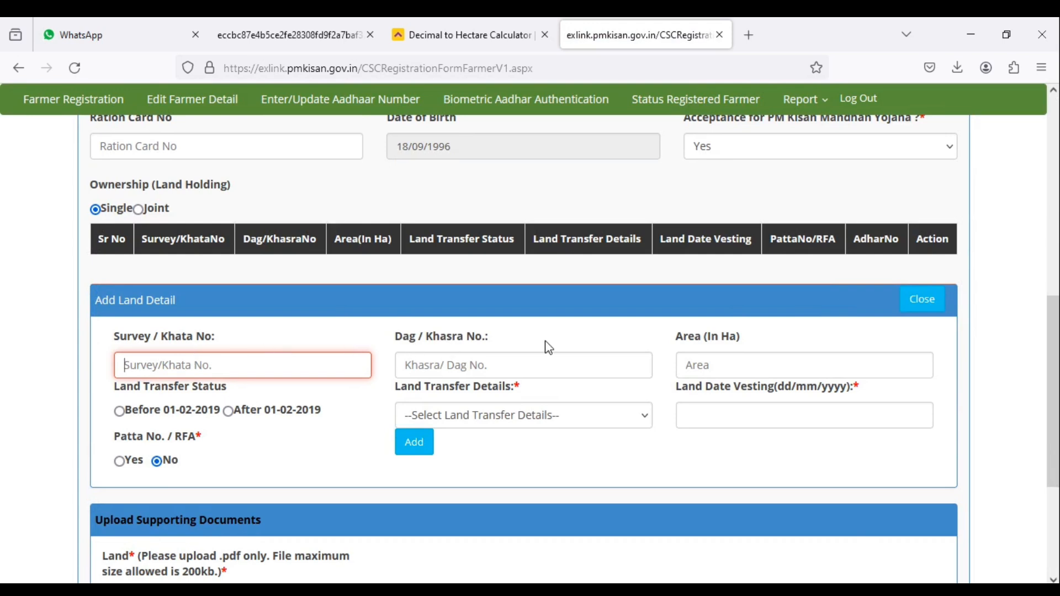
pyautogui.write('1')
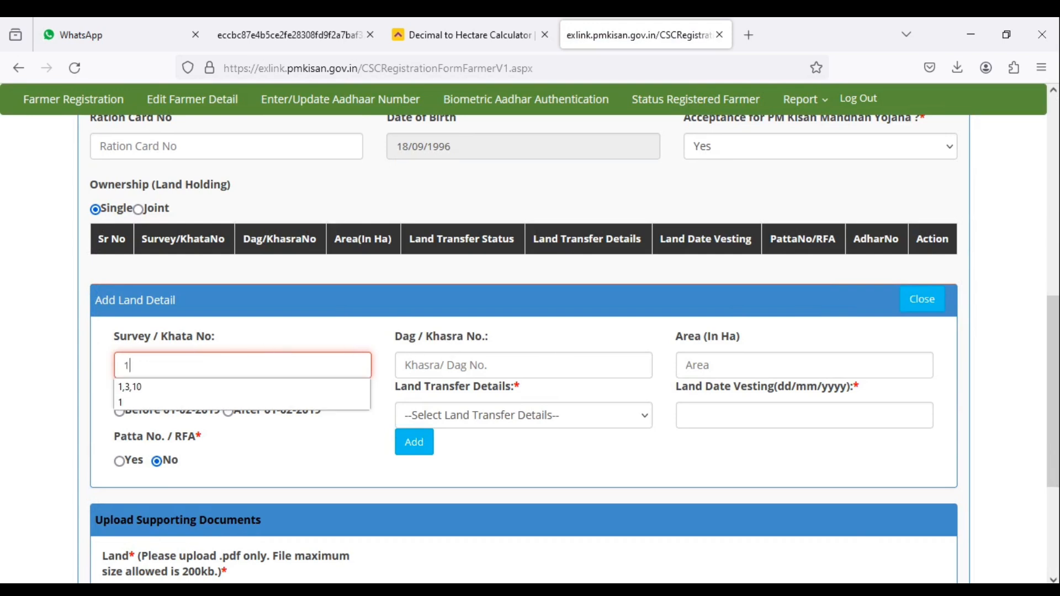
pyautogui.press('Escape')
pyautogui.press('Tab')
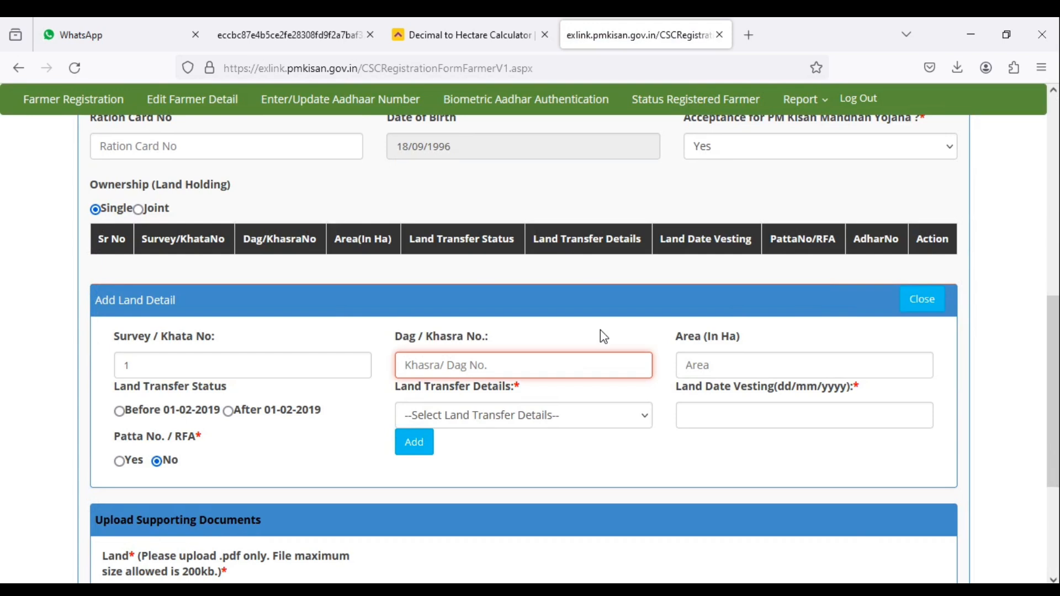
pyautogui.write('39')
pyautogui.press('Tab')
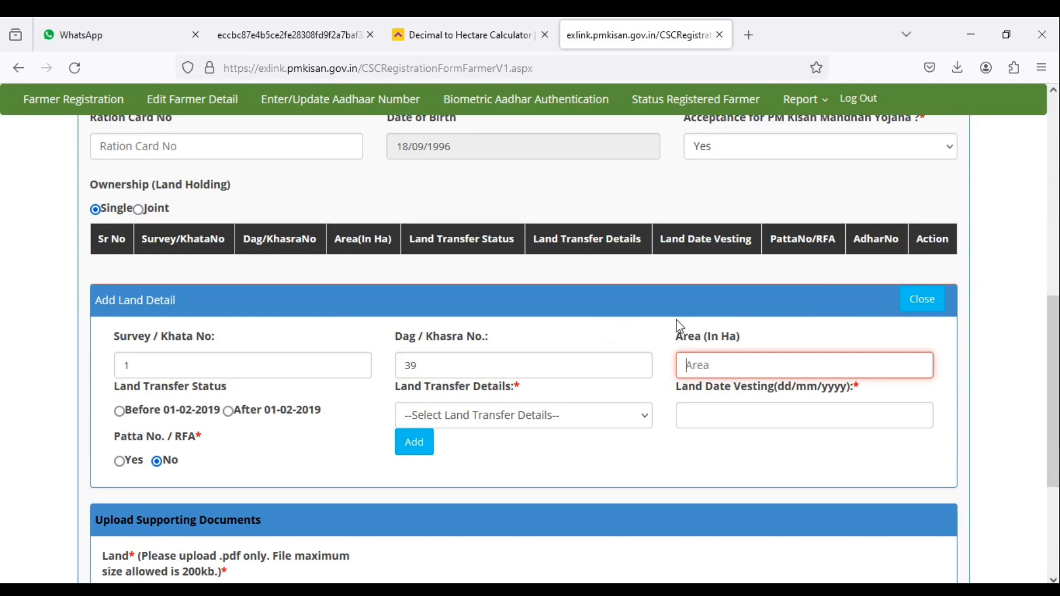
# Copy the hectare result 0.024278908854 from the Decimal to Hectare calculator into the land entry's Area (In Ha).
pyautogui.click(698, 343)
pyautogui.moveTo(698, 343); pyautogui.dragTo(746, 346)
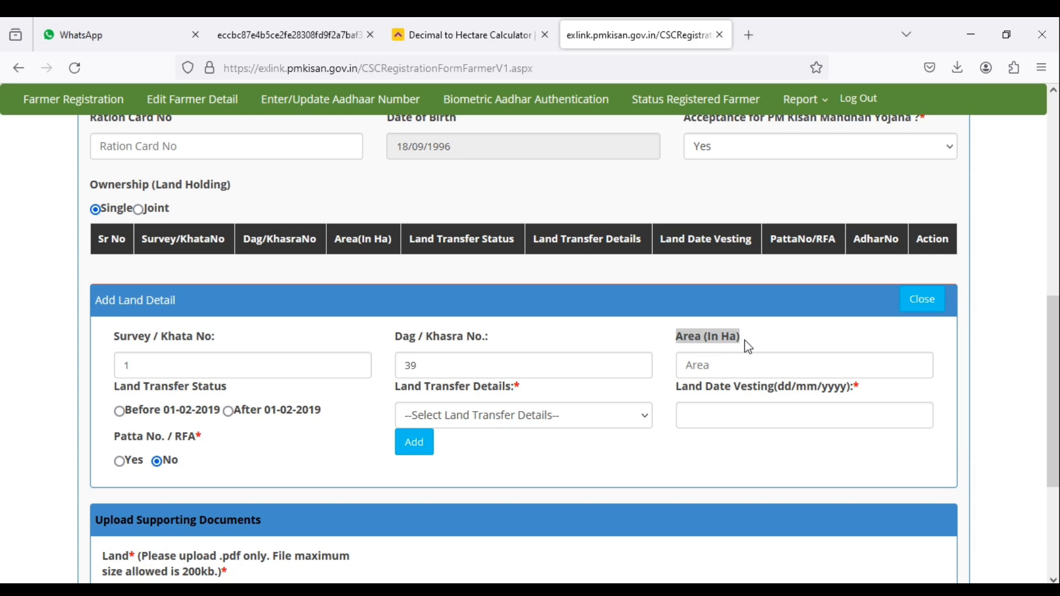
pyautogui.click(478, 34)
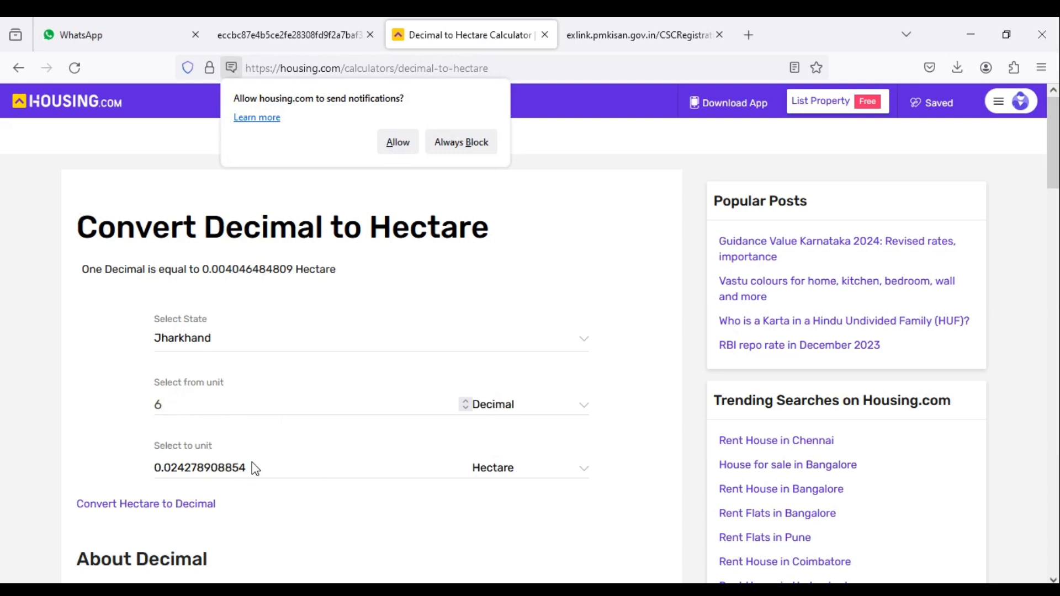
pyautogui.moveTo(251, 466); pyautogui.dragTo(152, 472)
pyautogui.hotkey('ctrl', 'c')
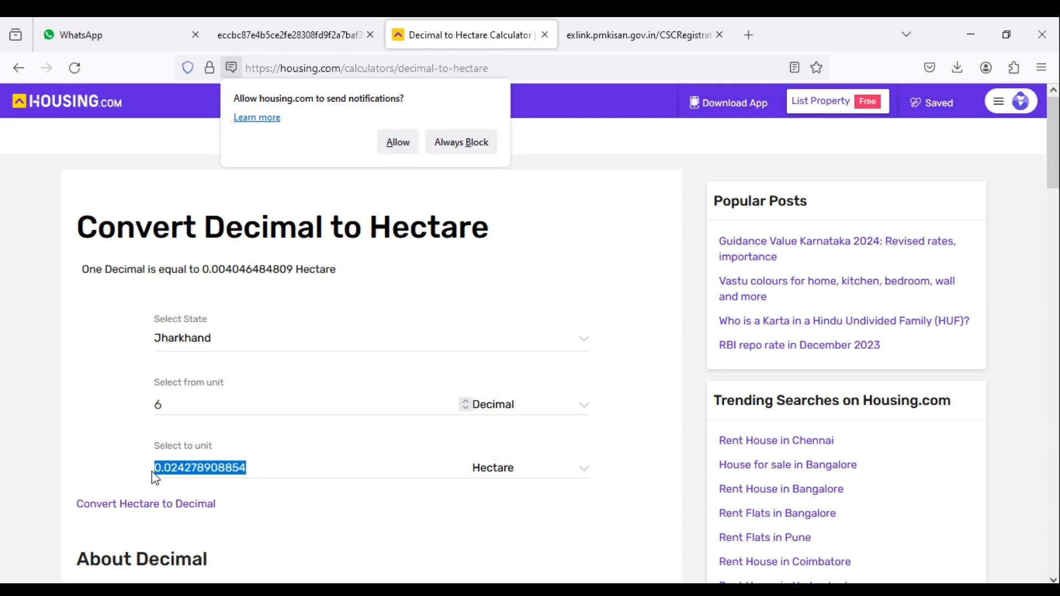
pyautogui.click(614, 33)
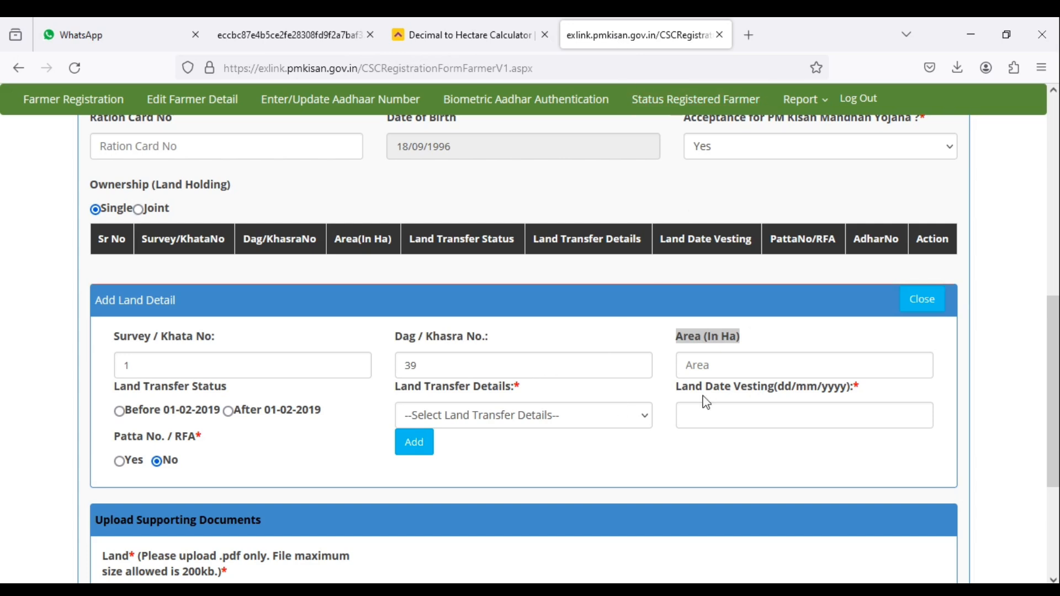
pyautogui.click(708, 367)
pyautogui.hotkey('ctrl', 'v')
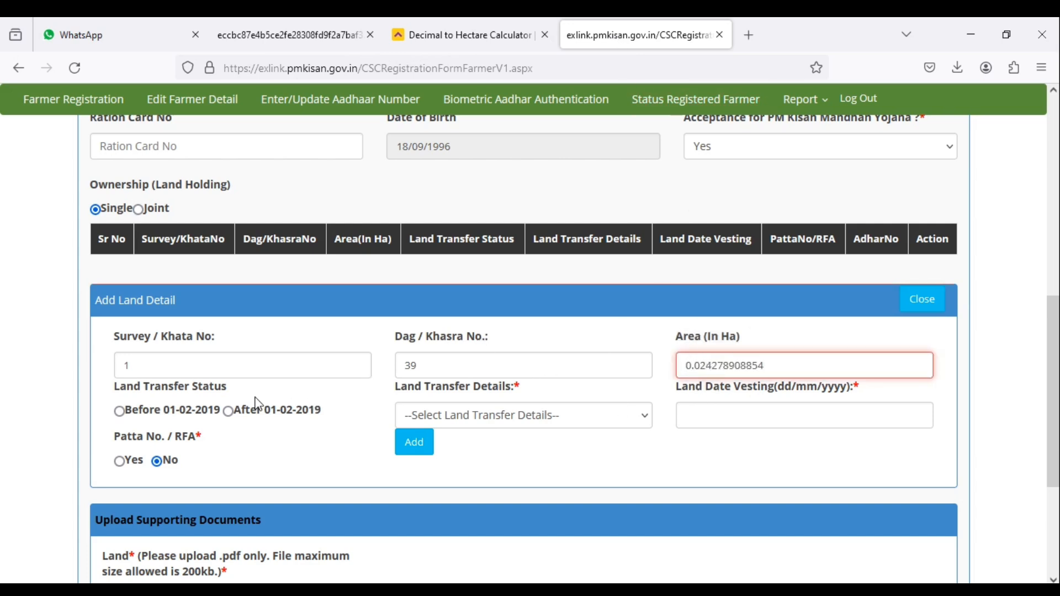
# Set the land transfer status to After 01-02-2019 and the transfer details to Ancester Land (Virasat).
pyautogui.click(228, 411)
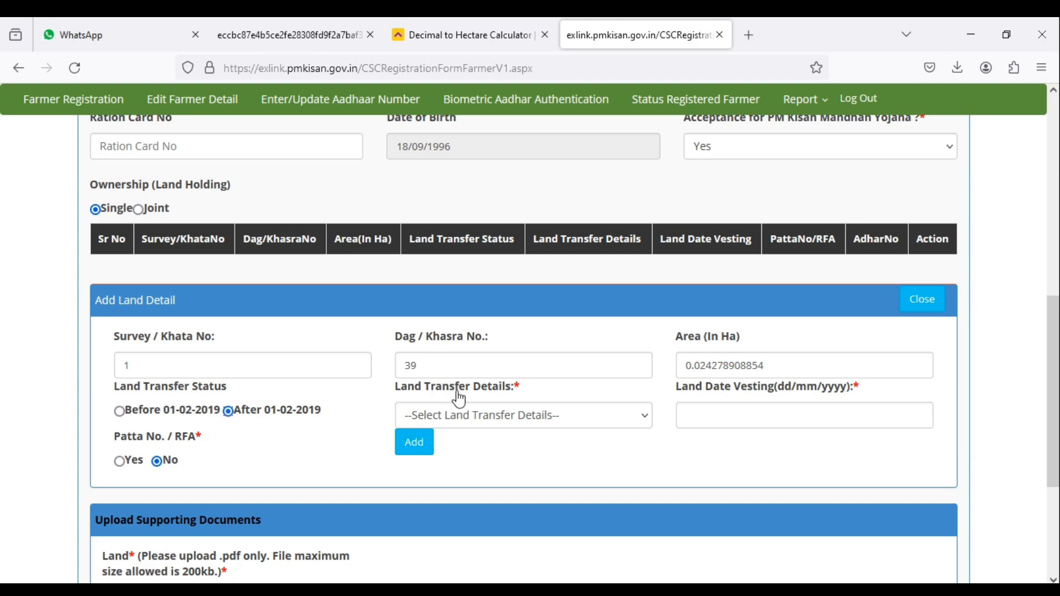
pyautogui.click(469, 422)
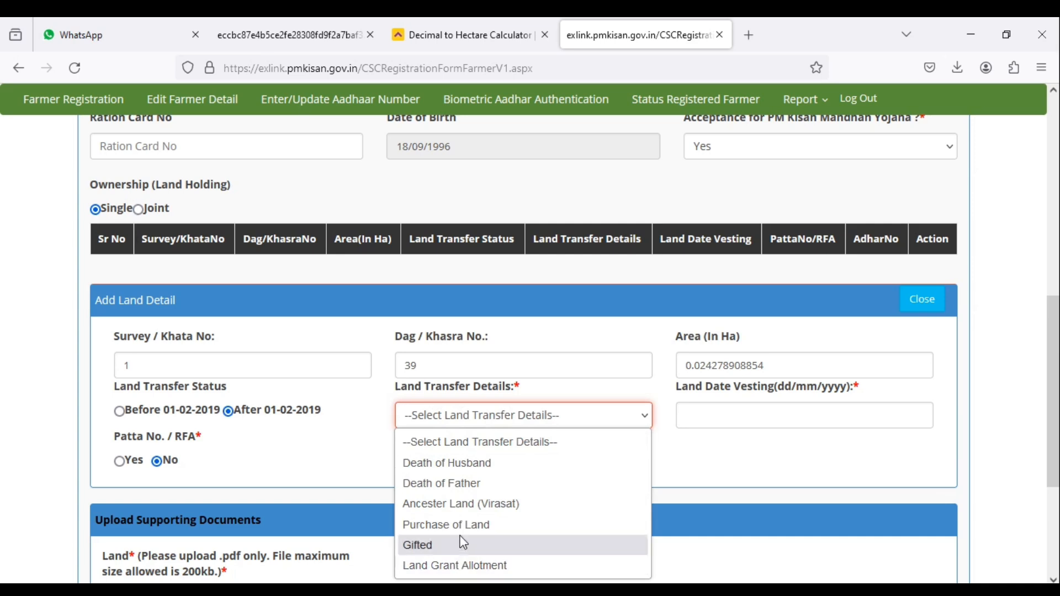
pyautogui.click(473, 504)
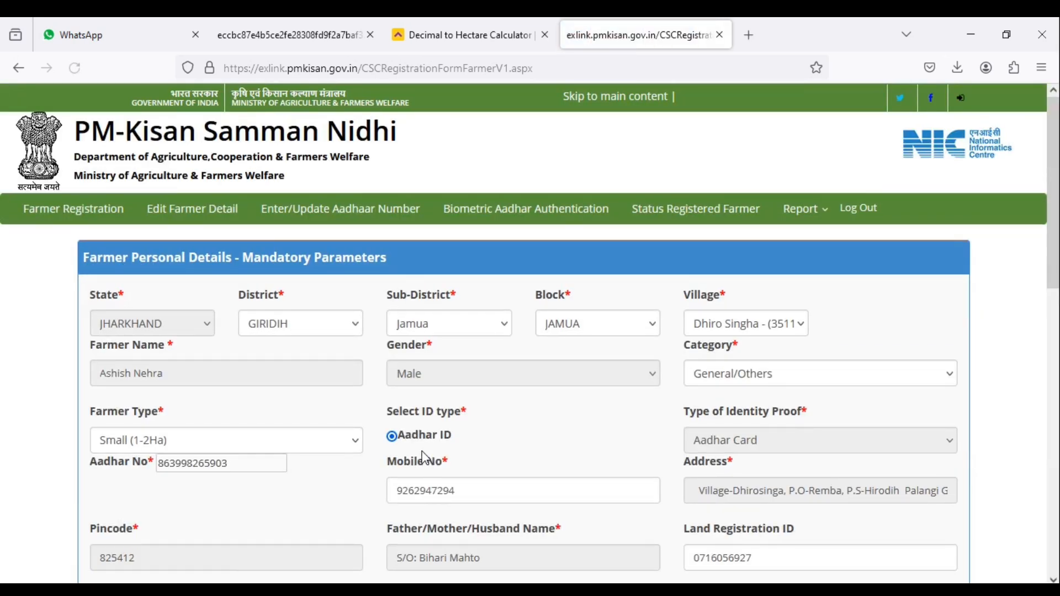
# Search the web for a Hindi translation tool to look up the term Land Date Vesting.
pyautogui.scroll(-9, 429, 450)
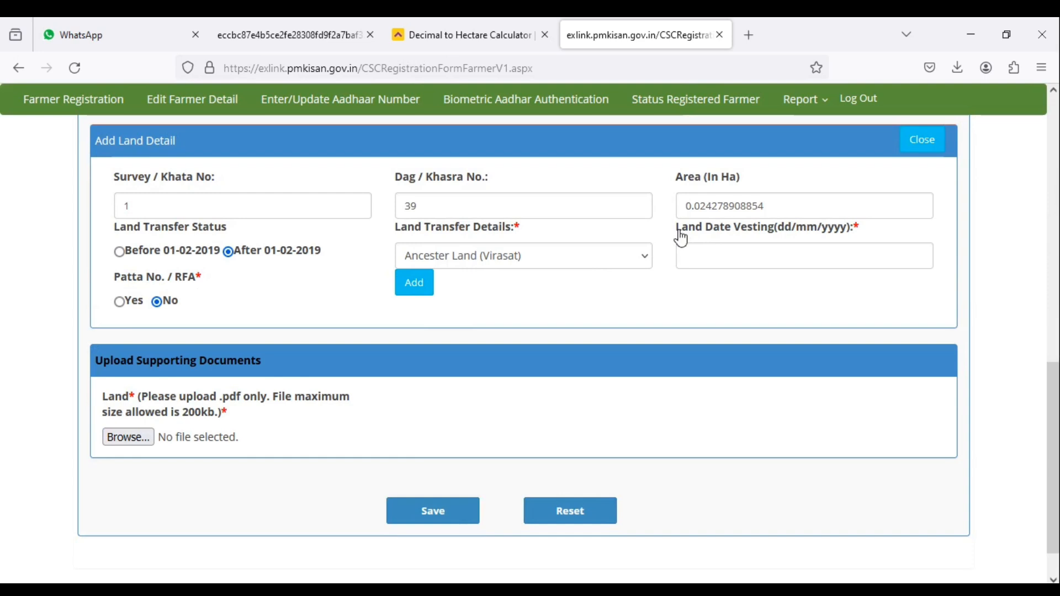
pyautogui.moveTo(675, 226); pyautogui.dragTo(778, 236)
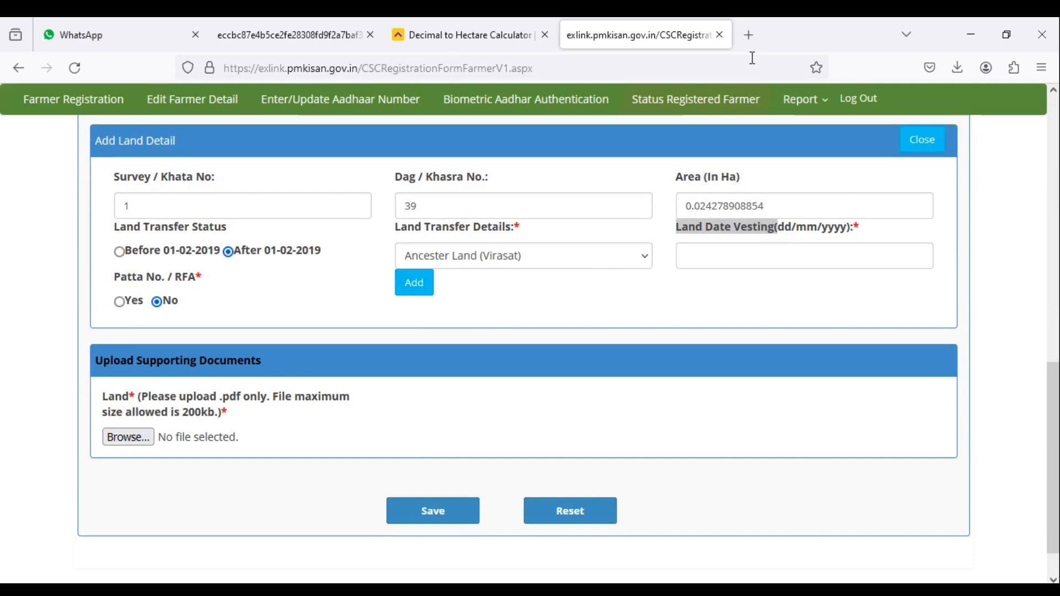
pyautogui.click(748, 35)
pyautogui.write('tra')
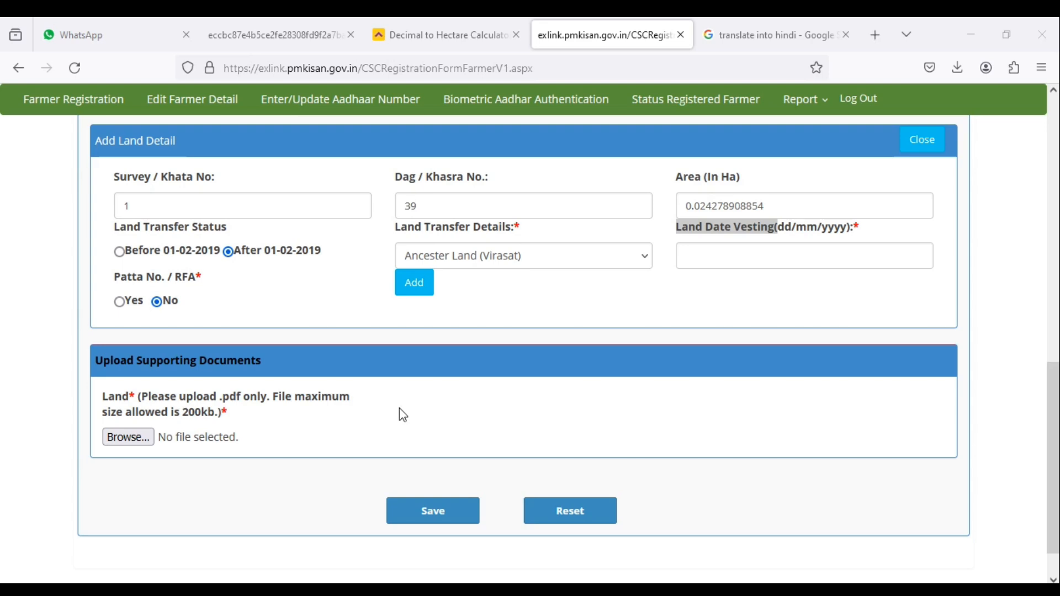
pyautogui.click(674, 237)
# Look up the date printed near the end of the land revenue receipt PDF.
pyautogui.click(259, 37)
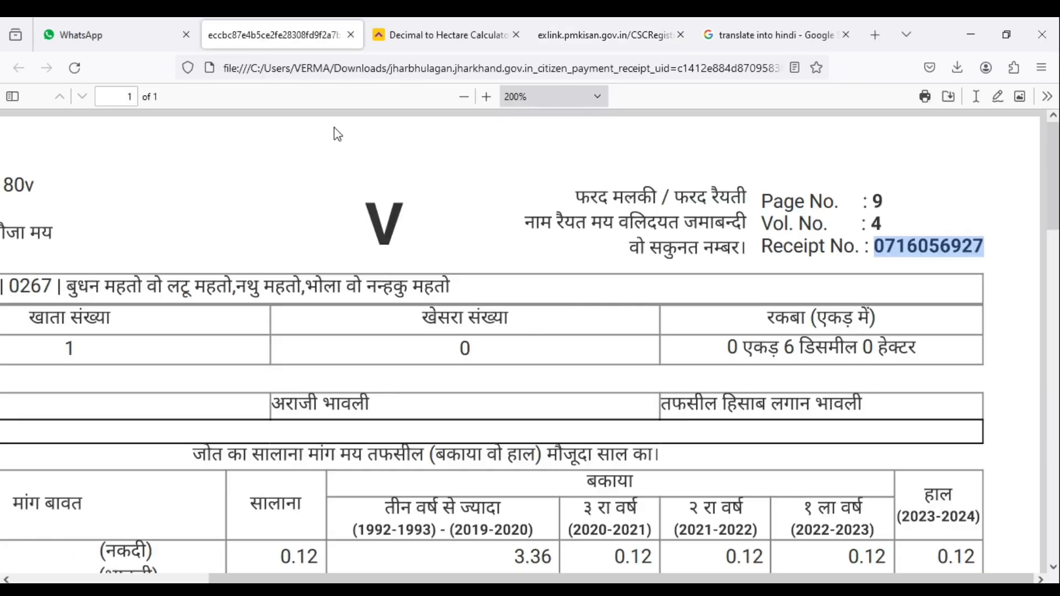
pyautogui.scroll(-1, 906, 380)
pyautogui.scroll(-10, 906, 380)
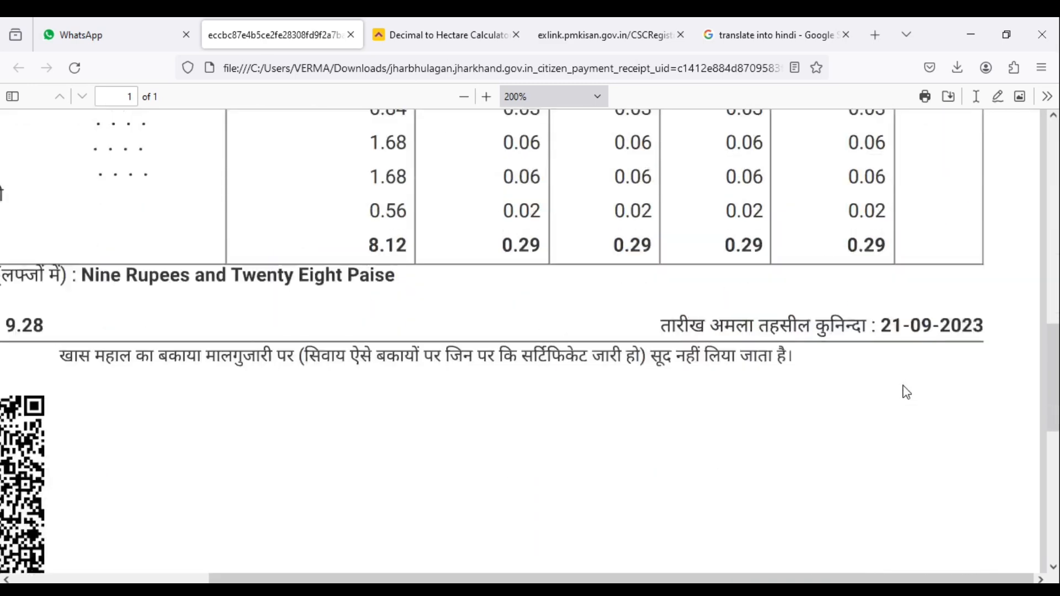
pyautogui.moveTo(878, 168); pyautogui.dragTo(980, 167)
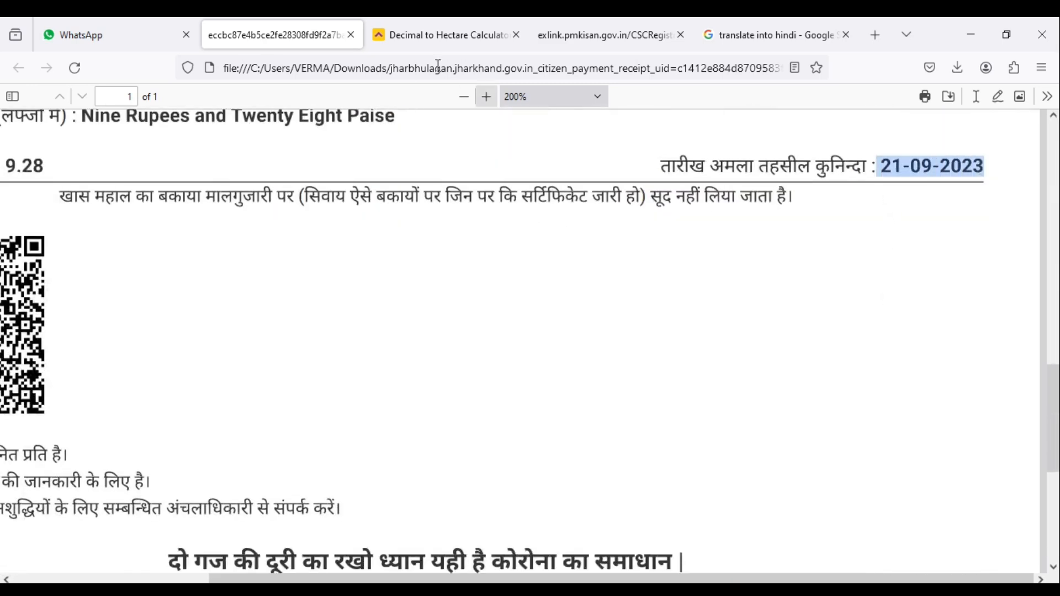
# Set Land Date Vesting to 21/09/2023, add the land entry to the land details table and review its row.
pyautogui.click(573, 38)
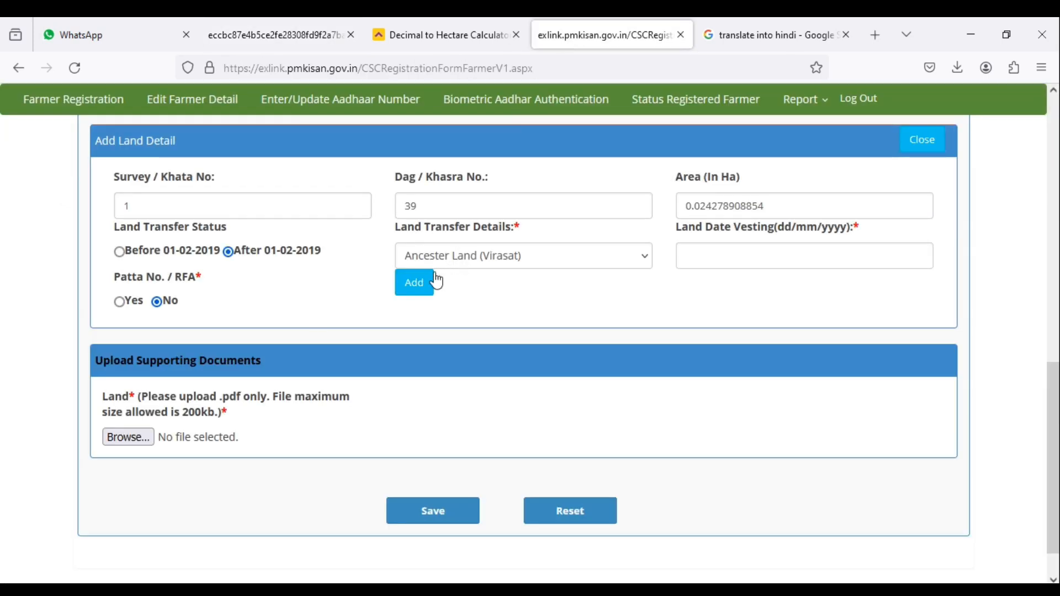
pyautogui.click(784, 253)
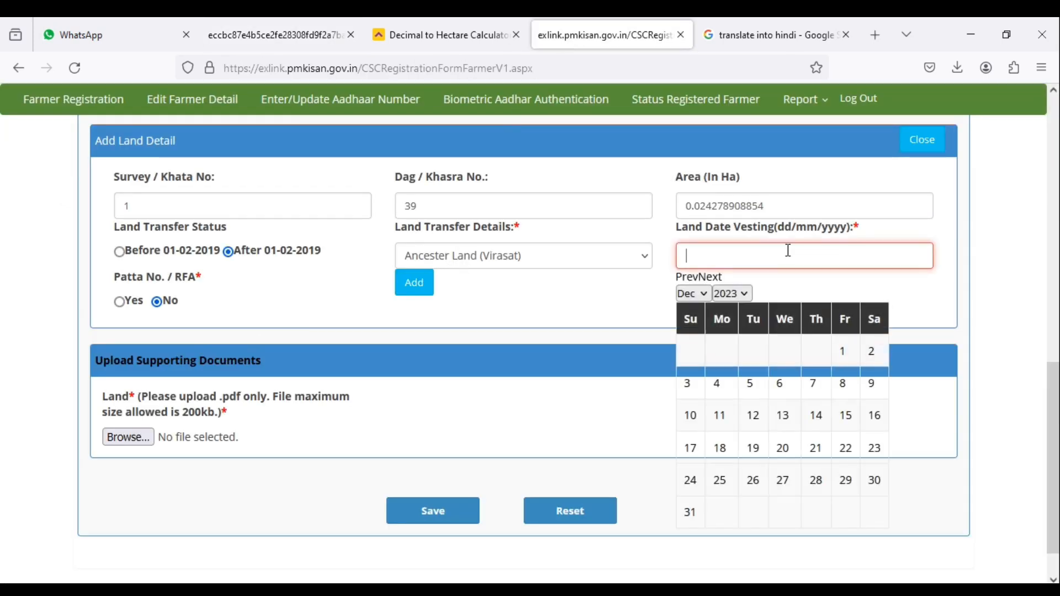
pyautogui.click(693, 294)
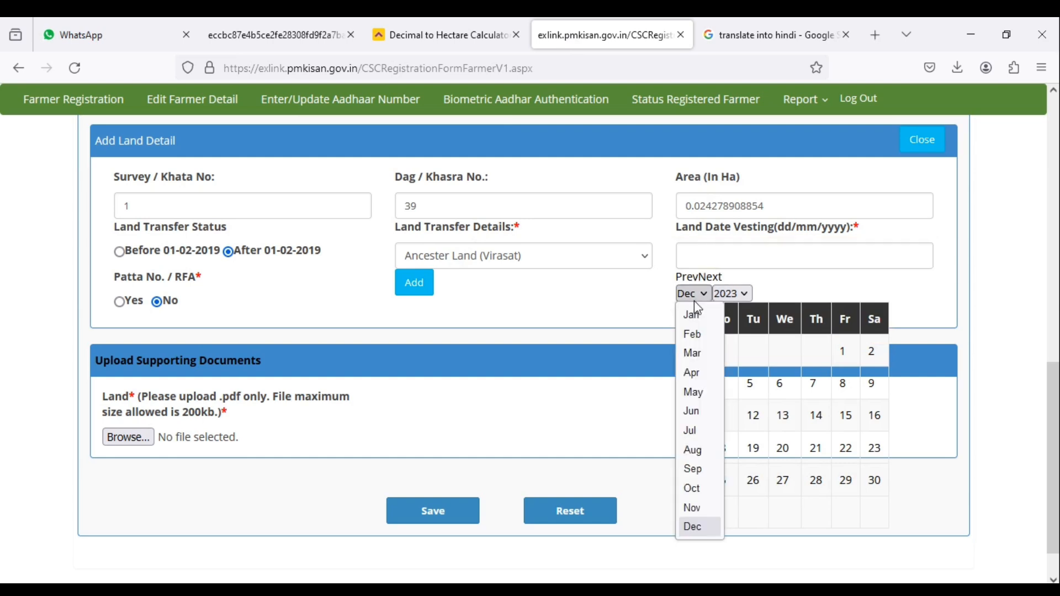
pyautogui.click(700, 471)
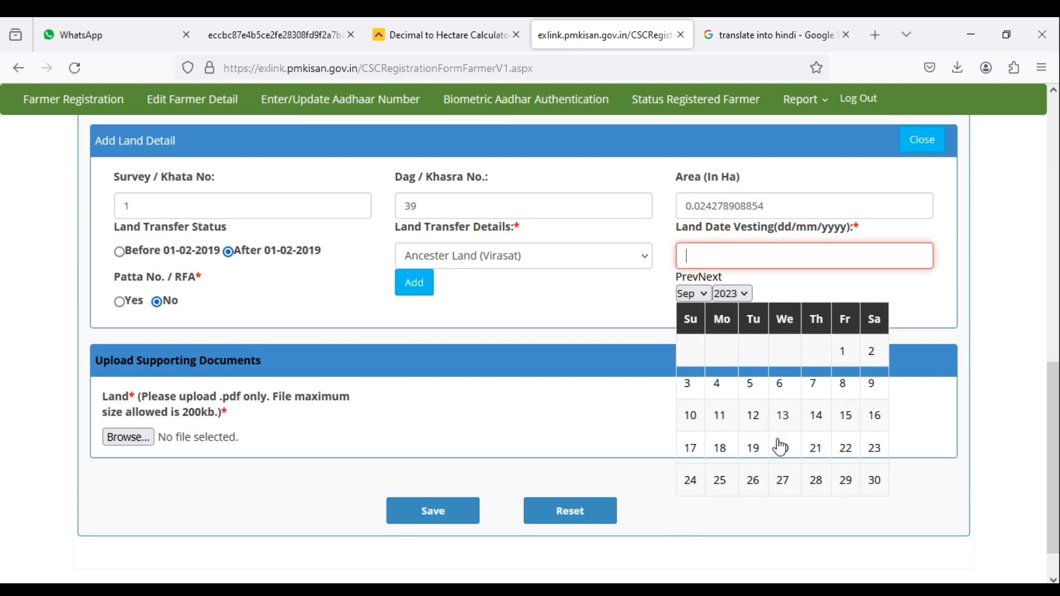
pyautogui.click(815, 449)
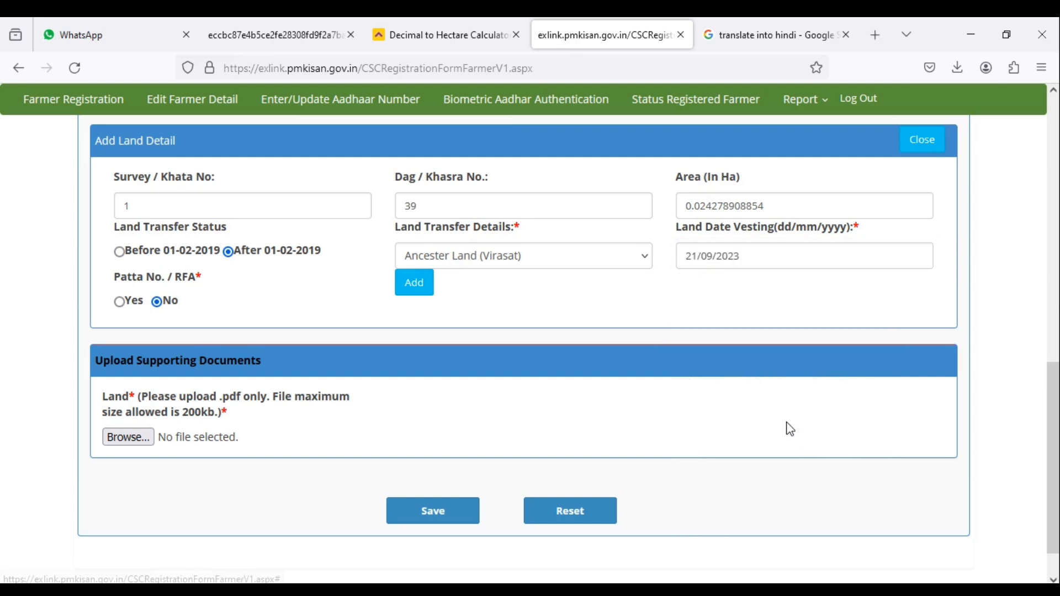
pyautogui.click(415, 283)
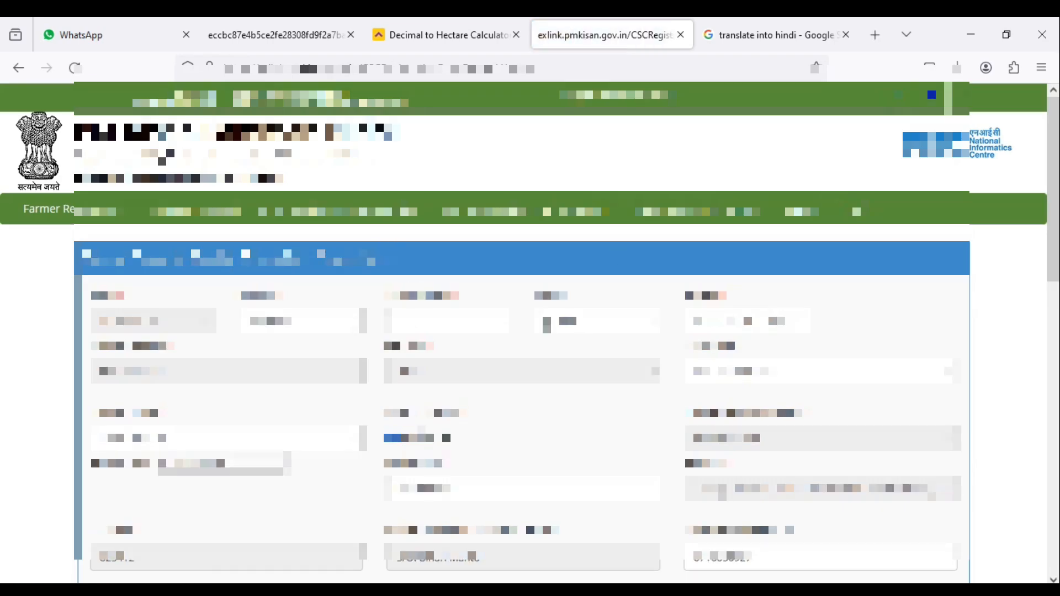
pyautogui.moveTo(1052, 182); pyautogui.dragTo(1054, 426)
pyautogui.moveTo(98, 174); pyautogui.dragTo(932, 185)
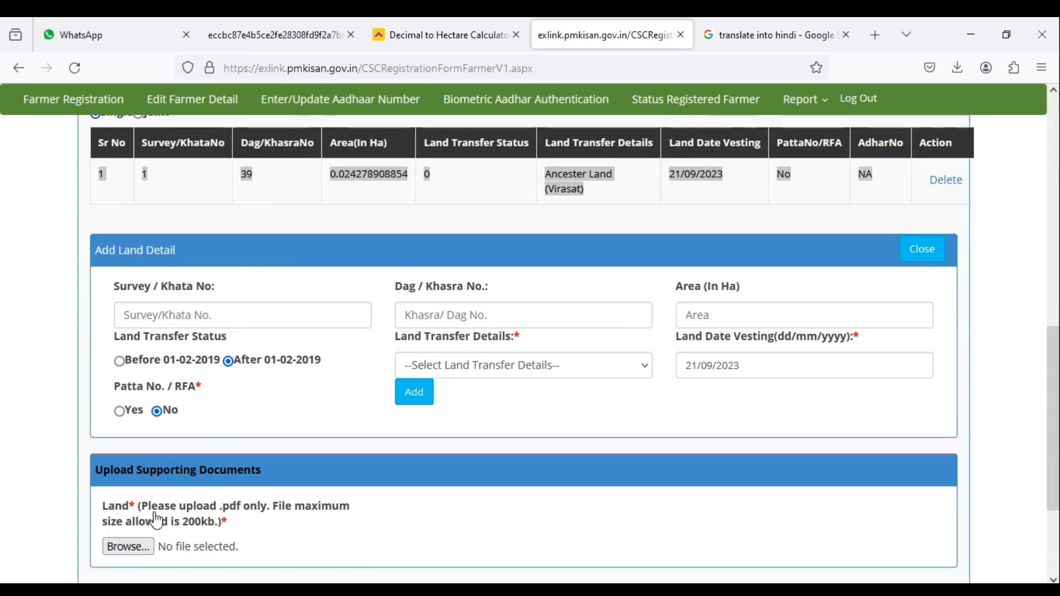
# Attach the farmer's land receipt PDF from the Downloads folder as the Land supporting document and save the registration form.
pyautogui.click(135, 546)
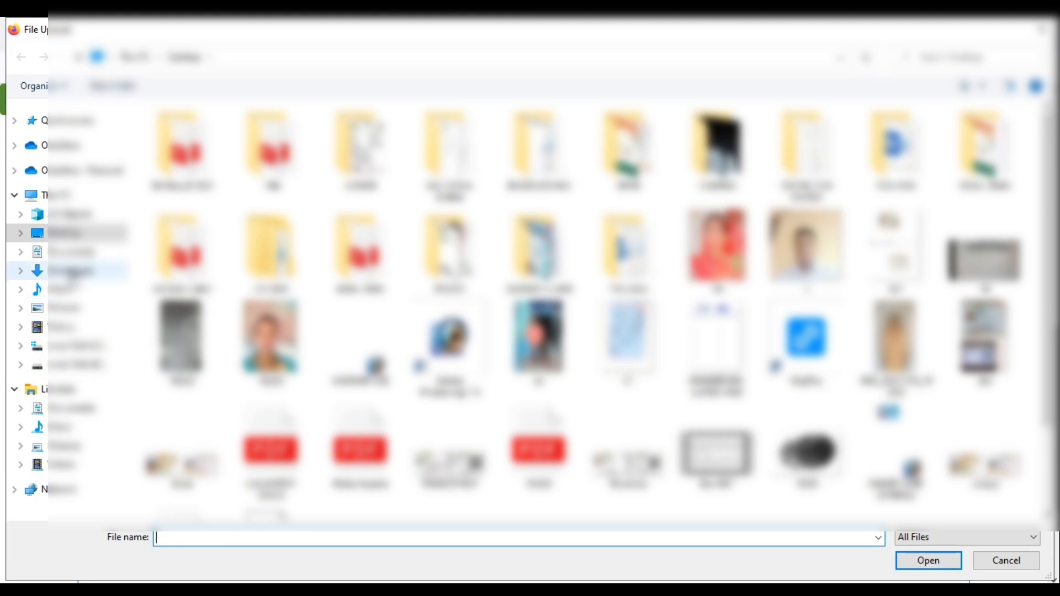
pyautogui.click(71, 271)
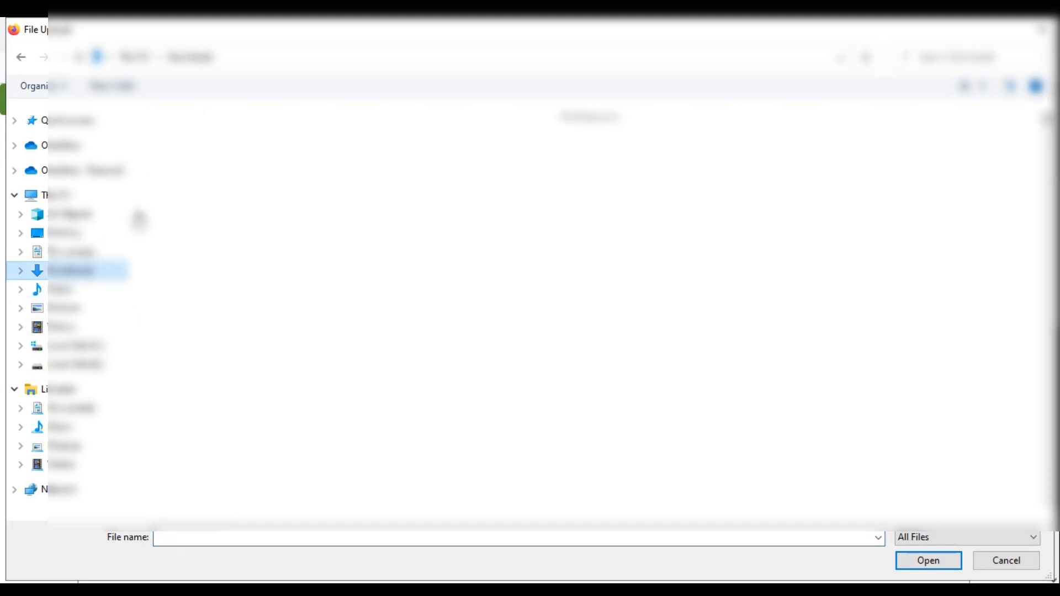
pyautogui.click(188, 176)
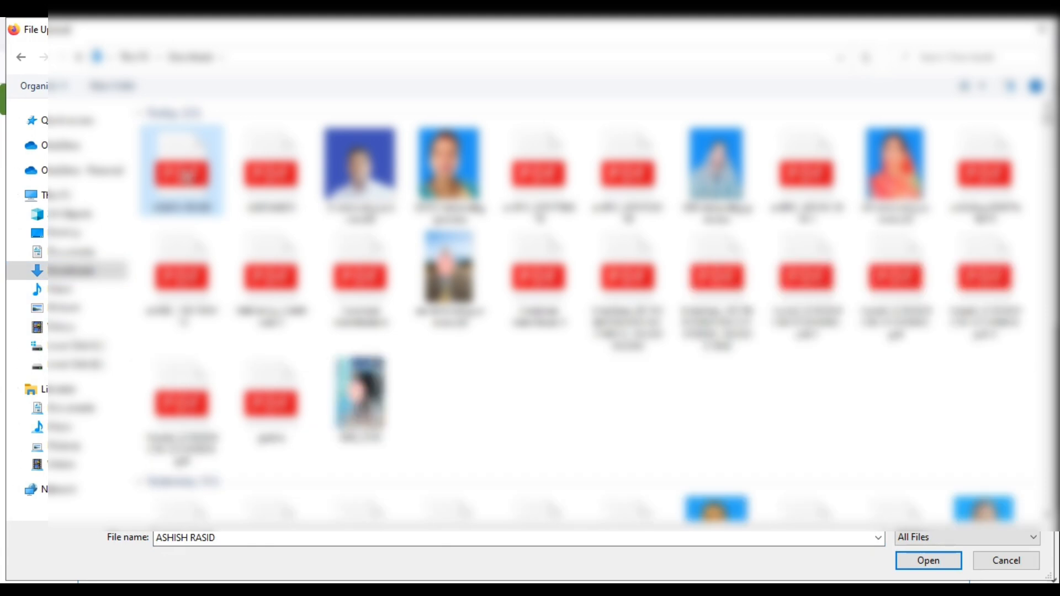
pyautogui.doubleClick(188, 176)
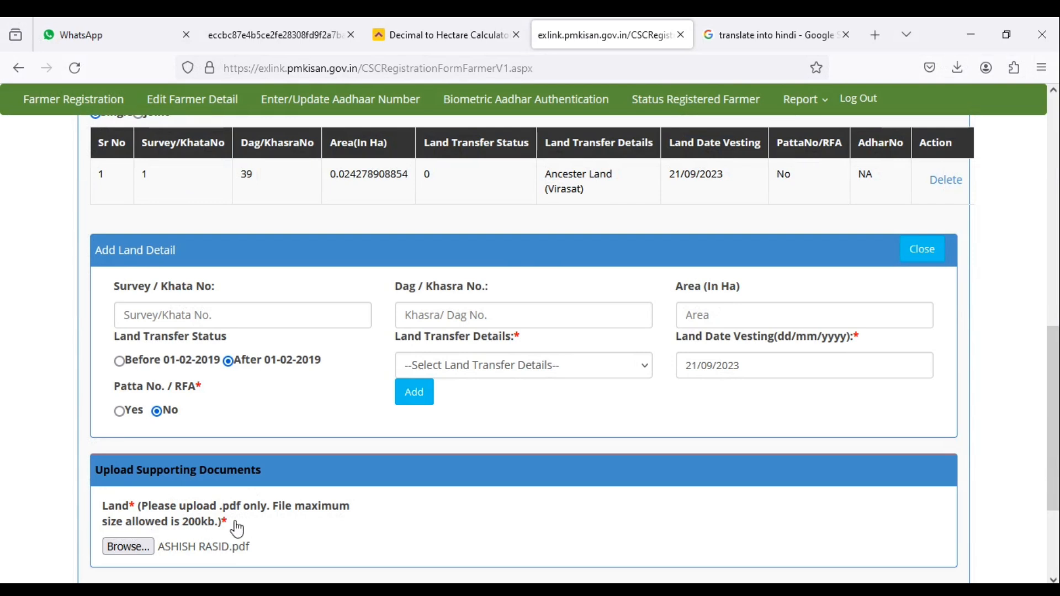
pyautogui.moveTo(1055, 357); pyautogui.dragTo(1056, 408)
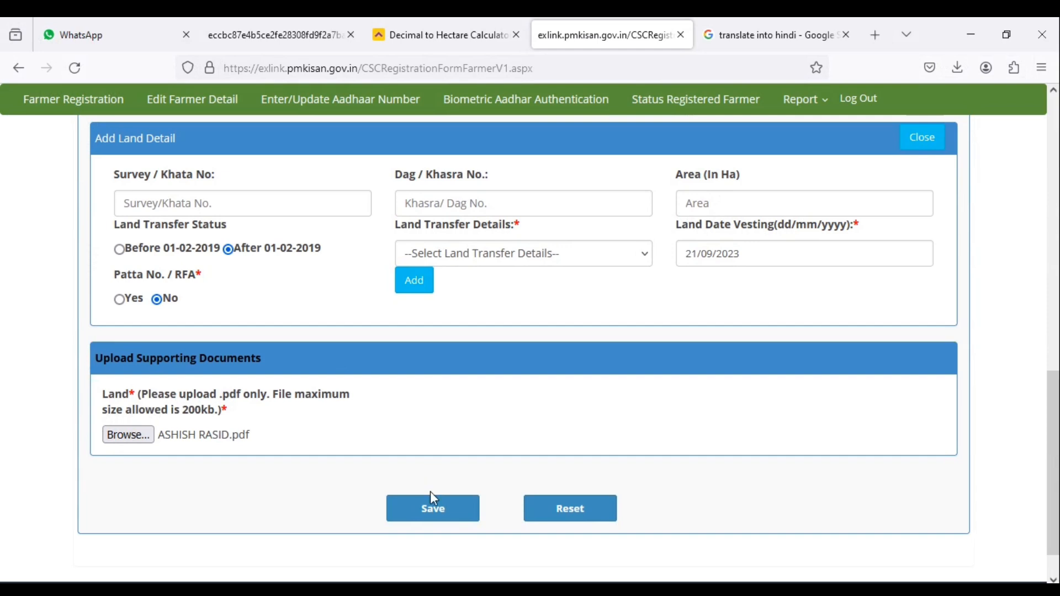
pyautogui.click(433, 509)
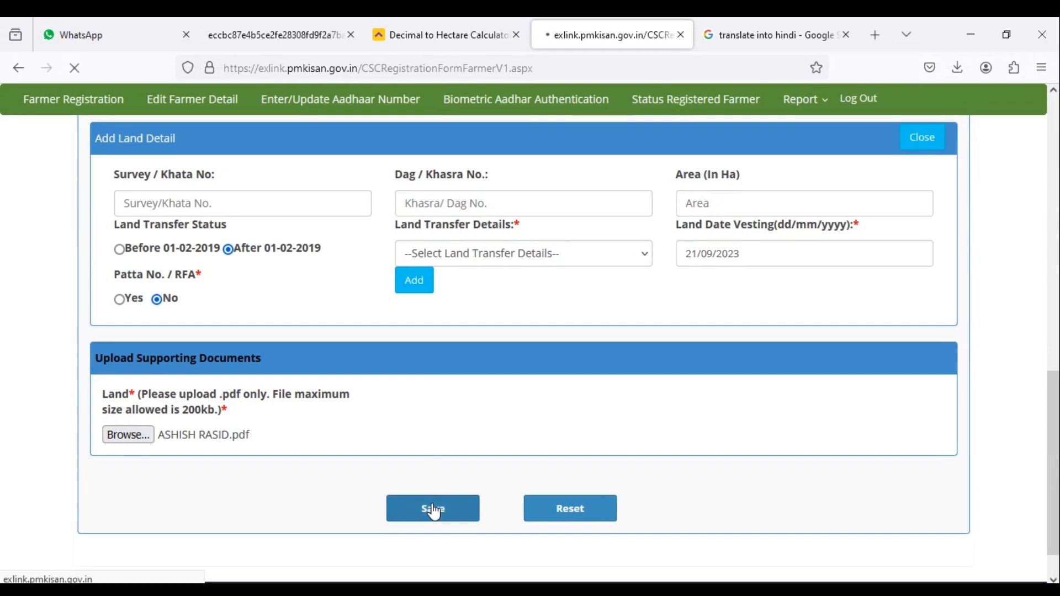